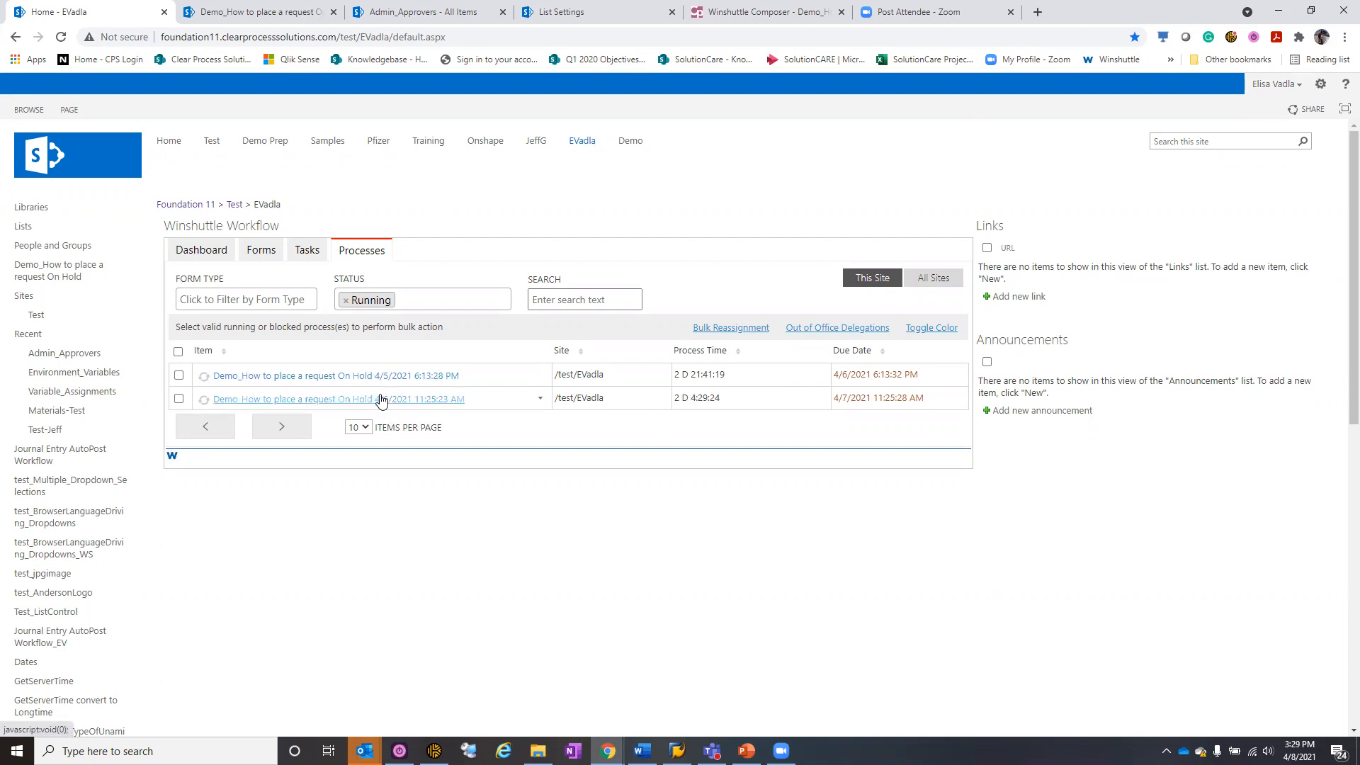
Check the request statuses in the Demo_How to place a request On Hold list and open the running 4/5/2021 6:13:28 PM process
left_click(249, 16)
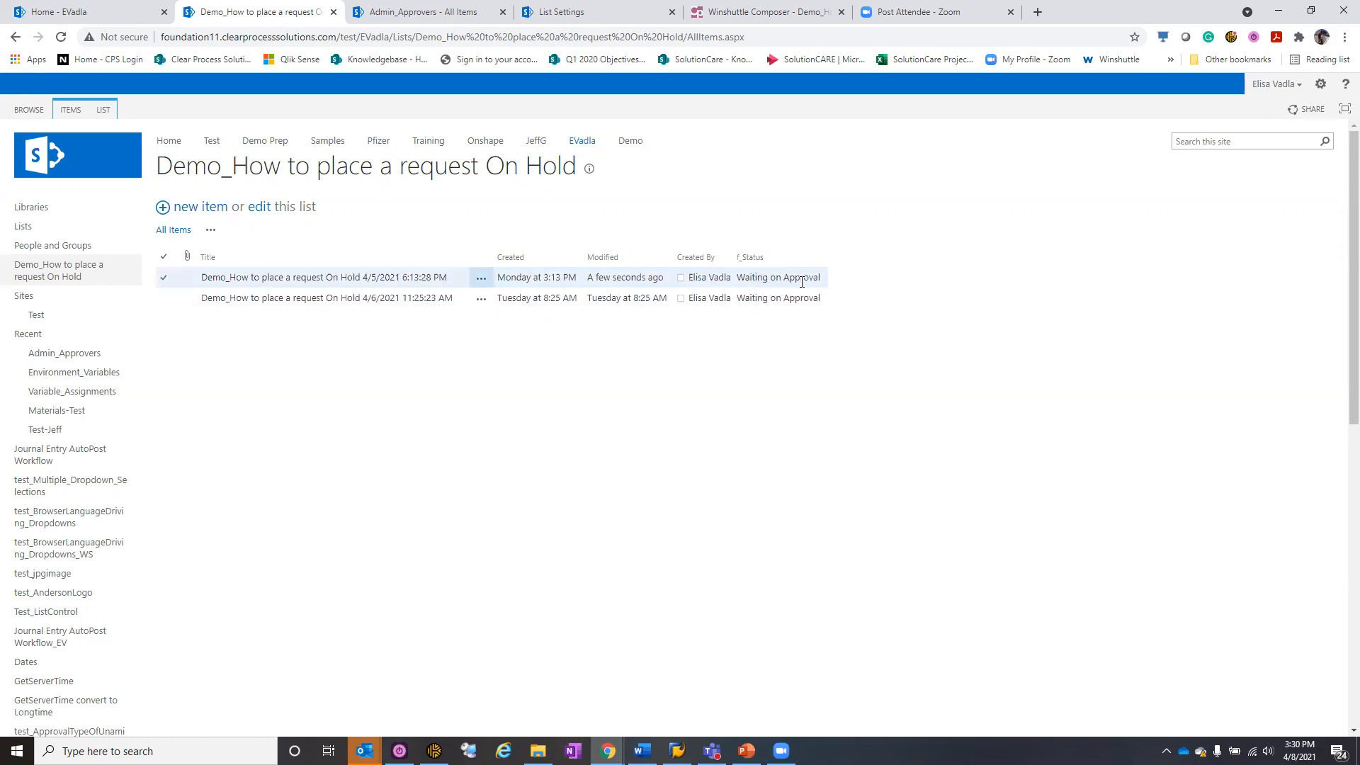
left_click(88, 17)
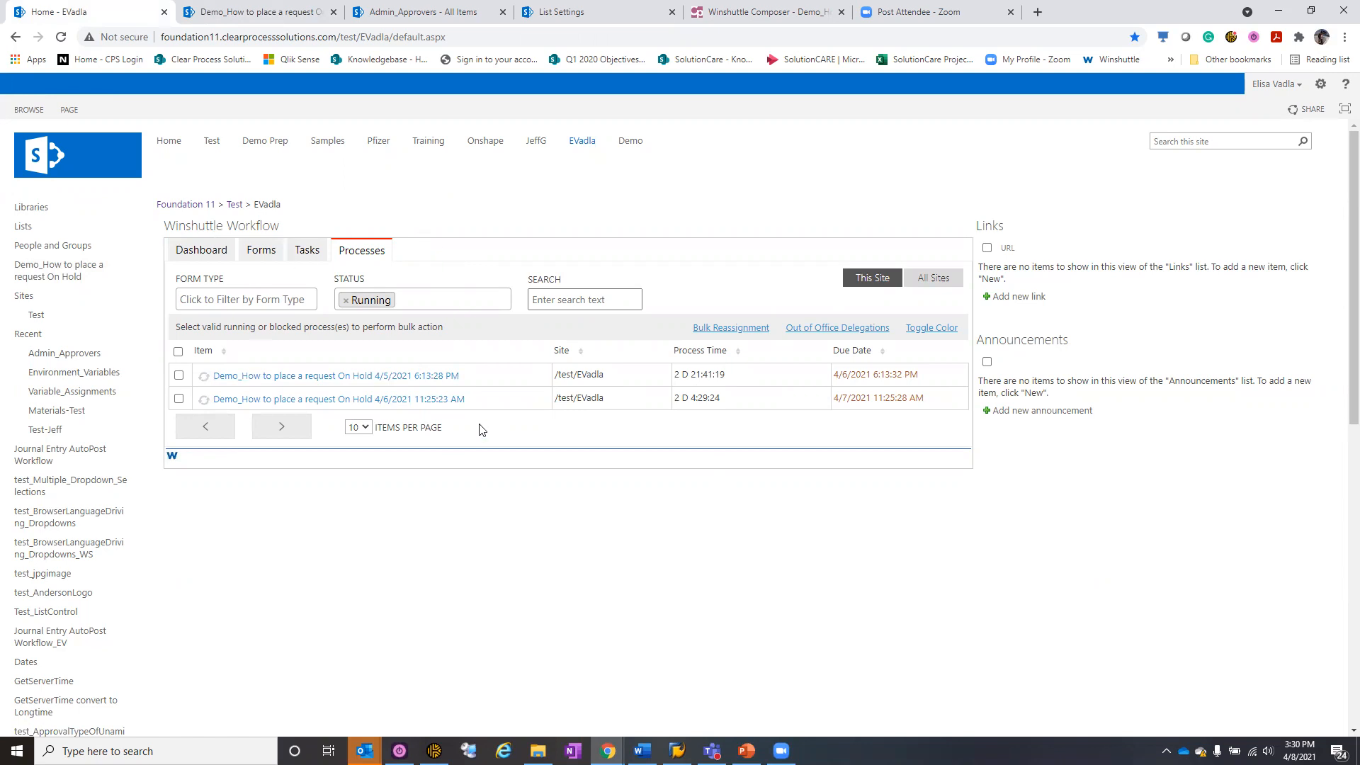
left_click(415, 379)
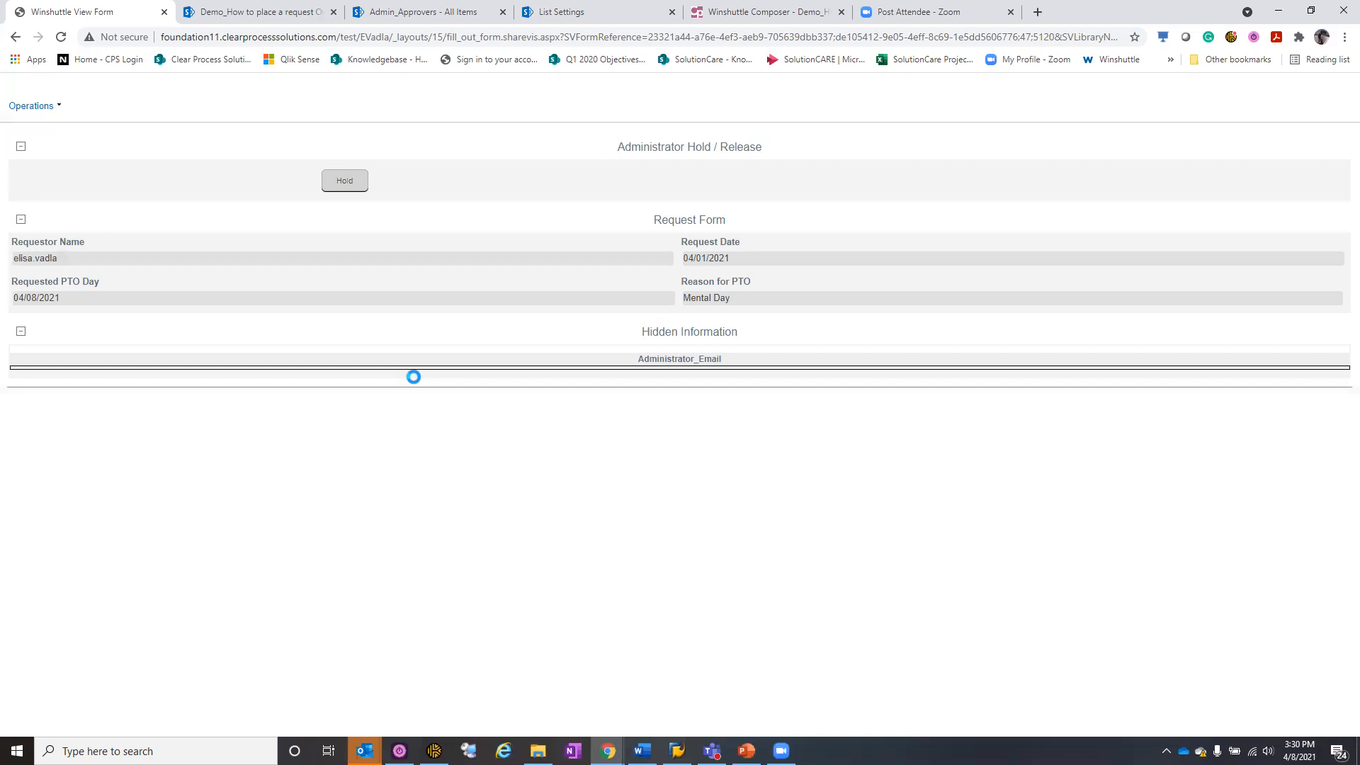
Review the Admin_Approvers list and its Admin_Email column settings, and return to the Demo_How to place a request On Hold list
left_click(418, 11)
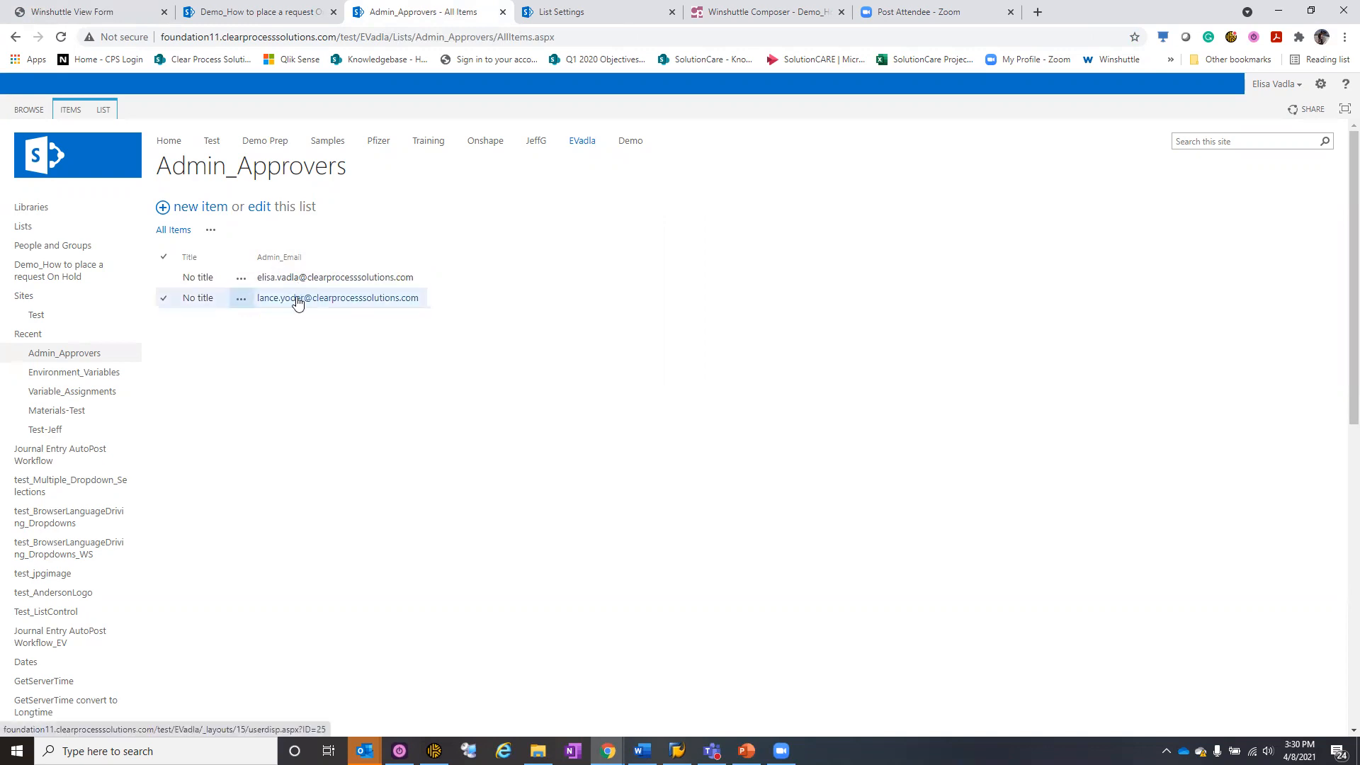
left_click(578, 13)
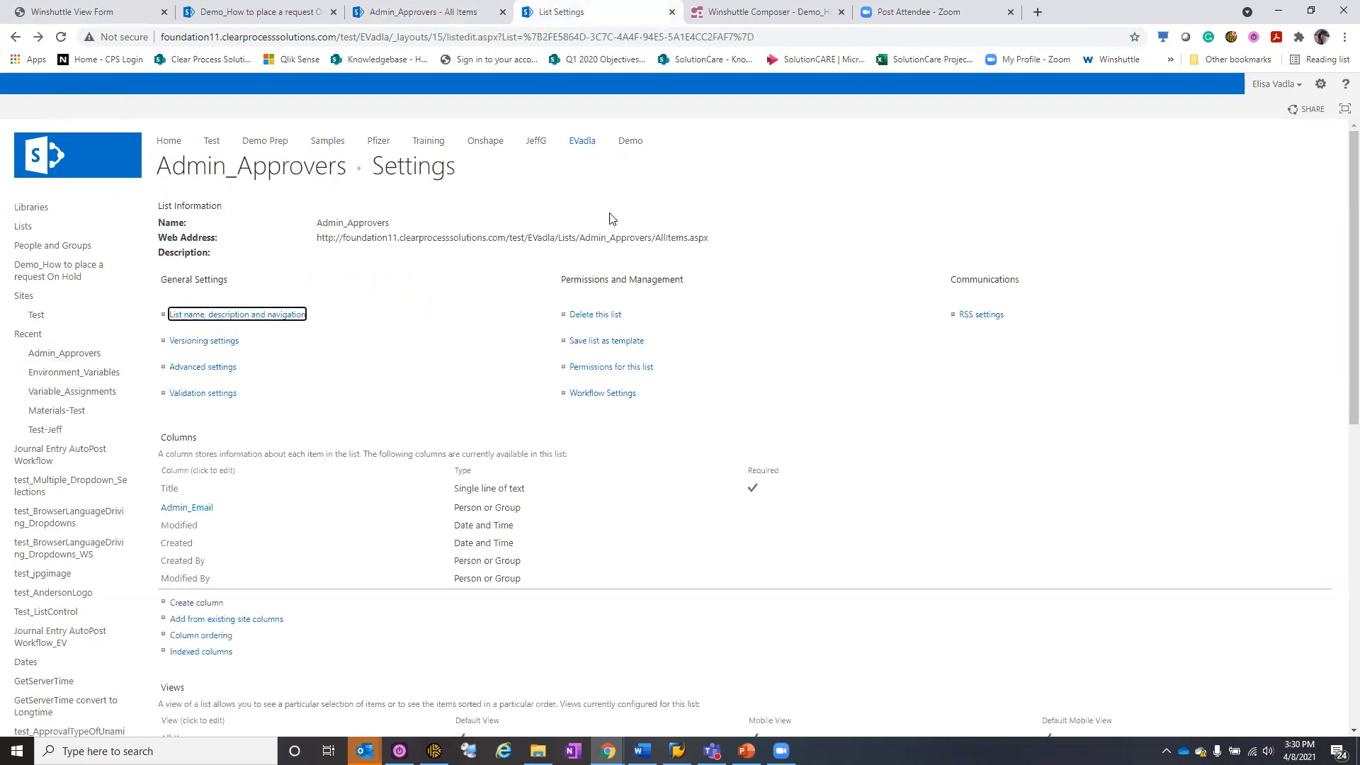
left_click(202, 509)
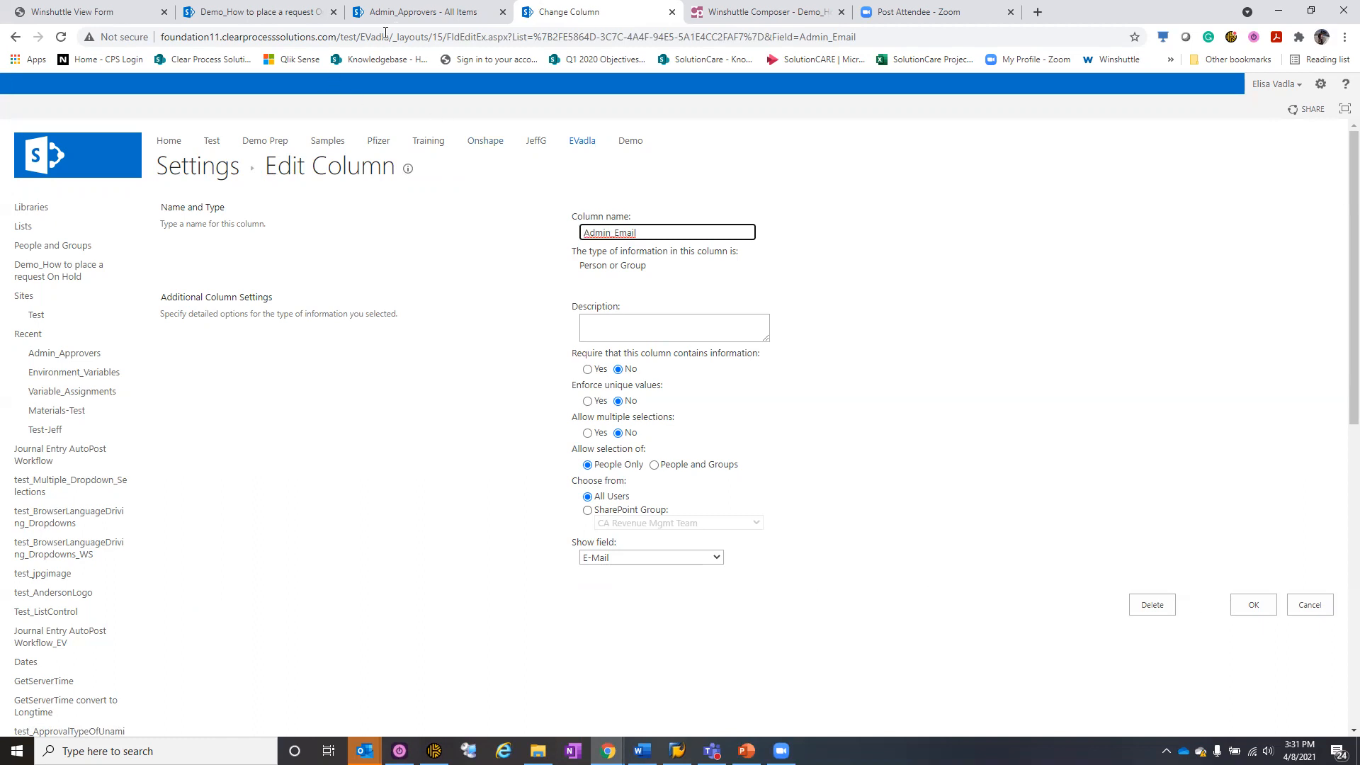
left_click(410, 21)
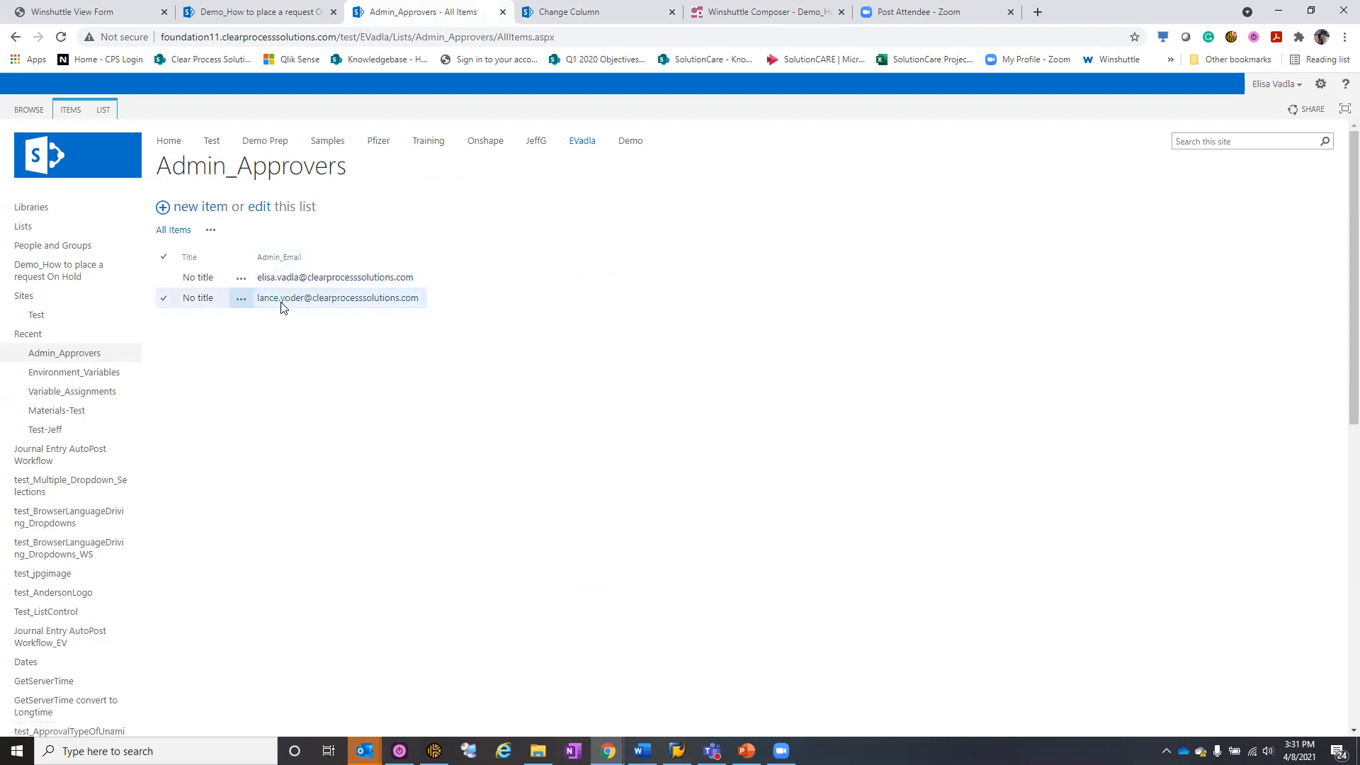
left_click(255, 12)
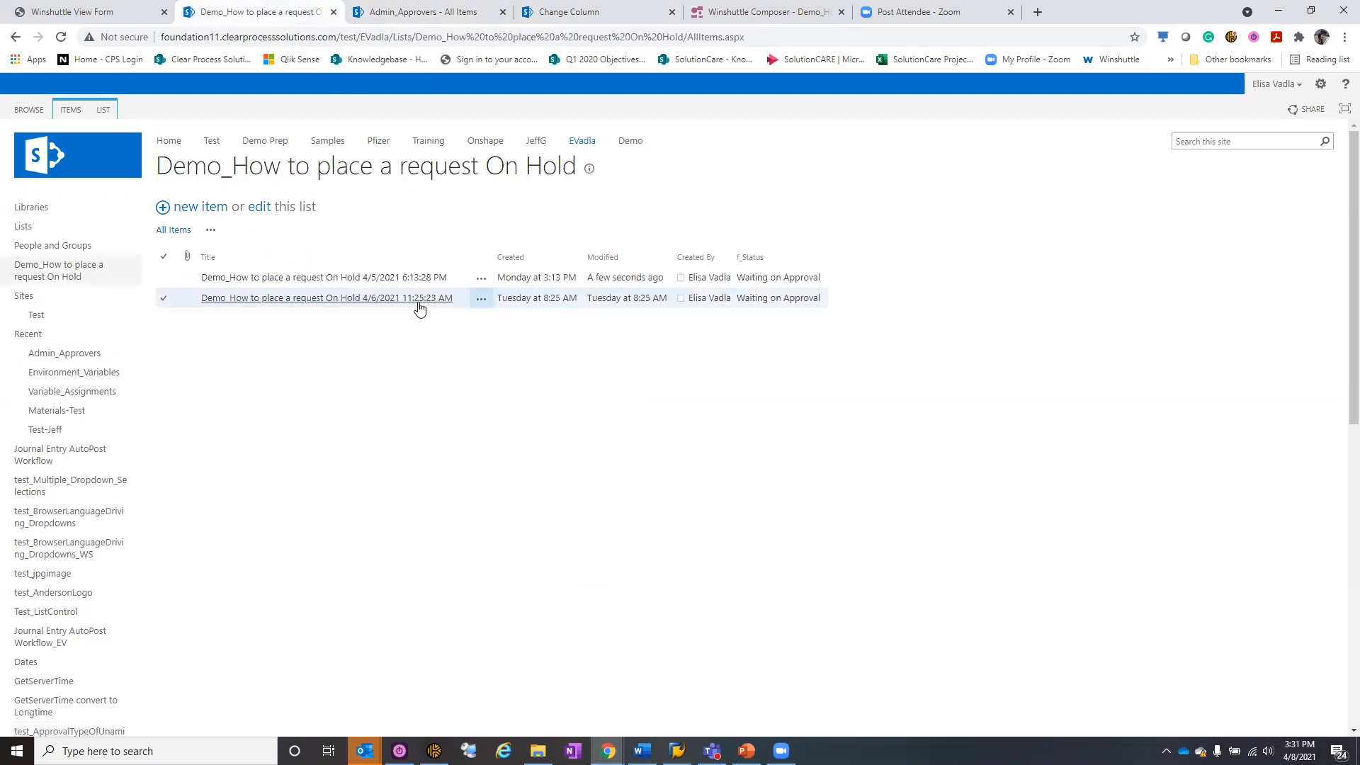
Place the 4/5/2021 6:13:28 PM request on hold from its status form and refresh the request list
left_click(98, 15)
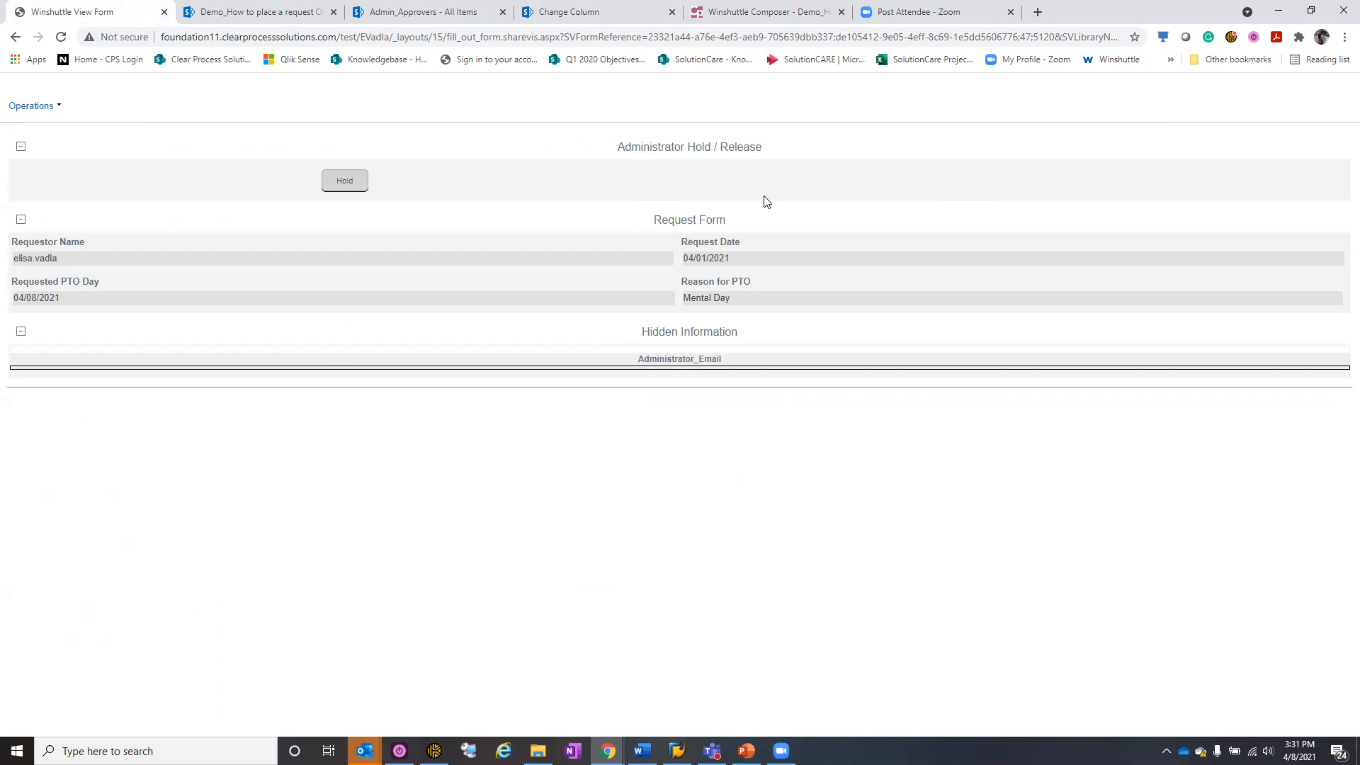
left_click(348, 188)
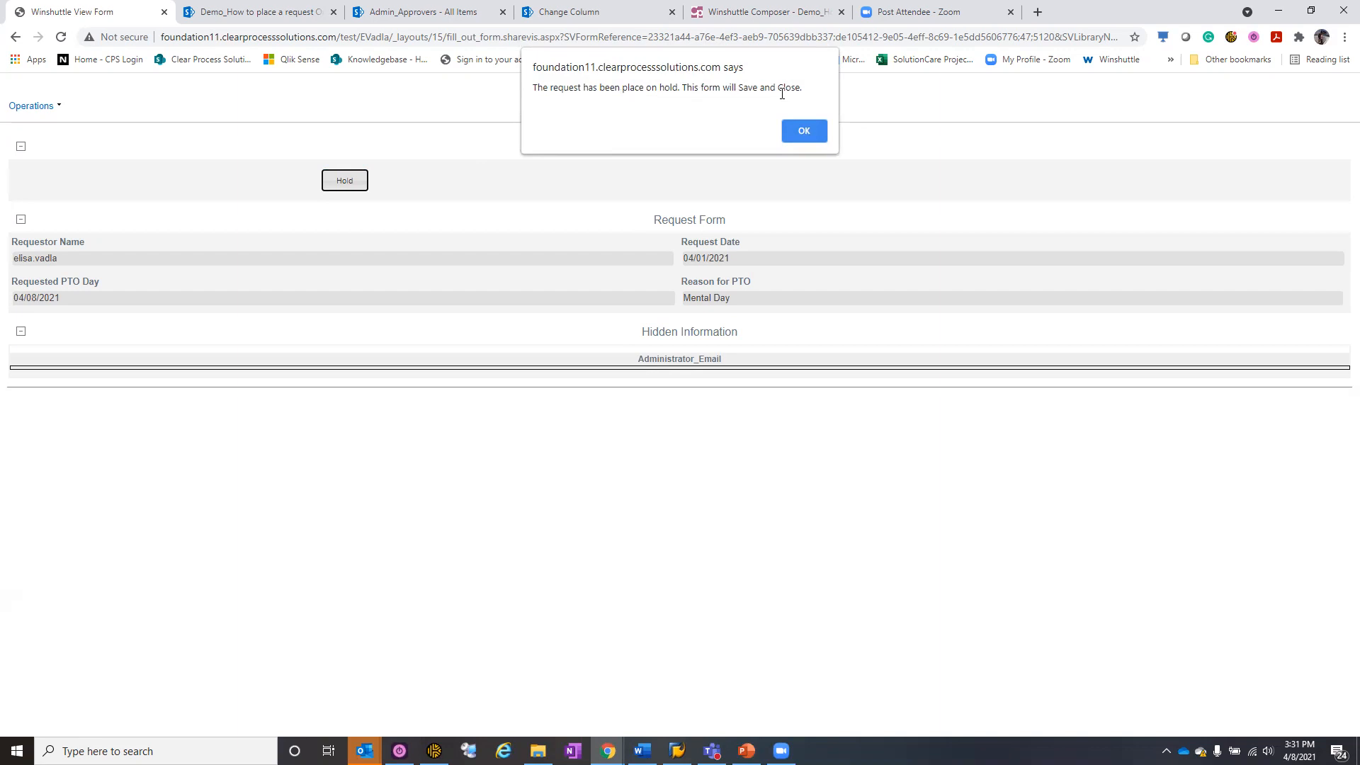
left_click(809, 133)
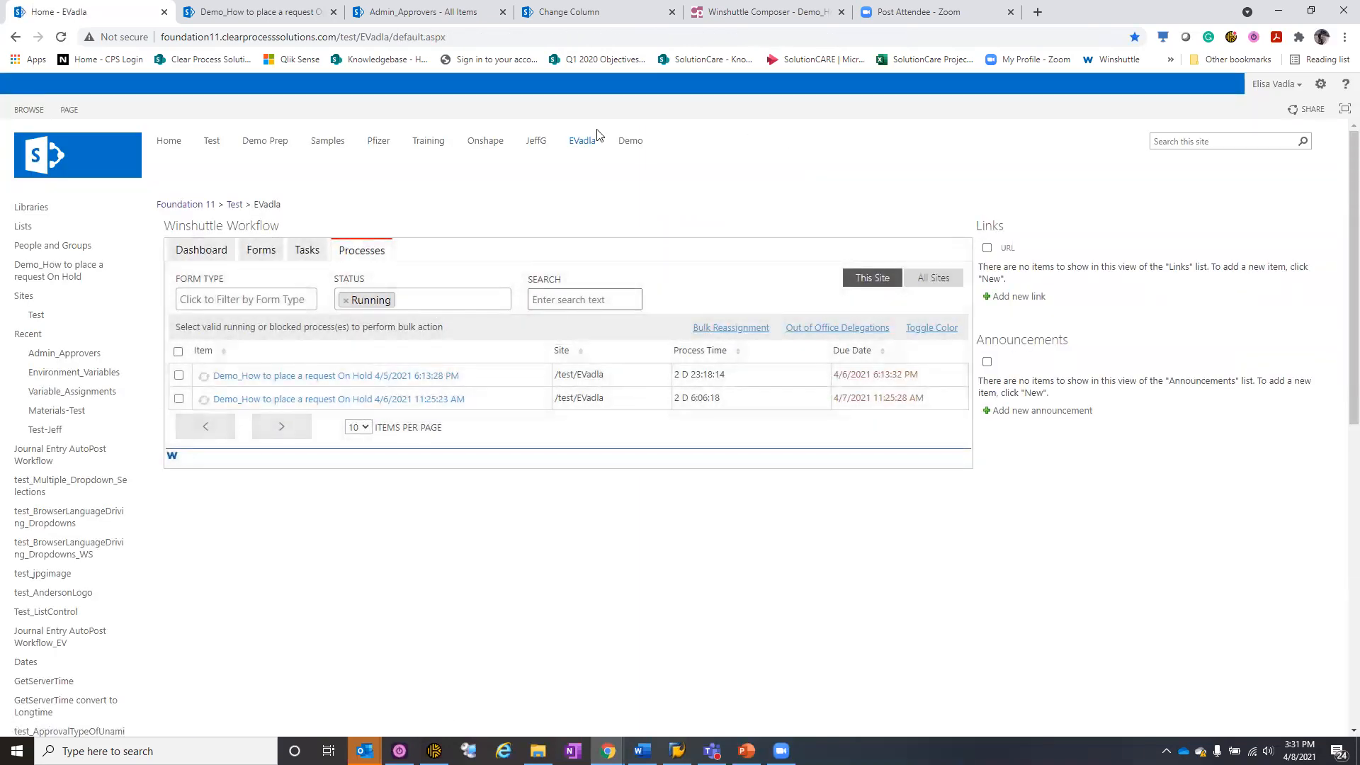
left_click(259, 16)
left_click(61, 36)
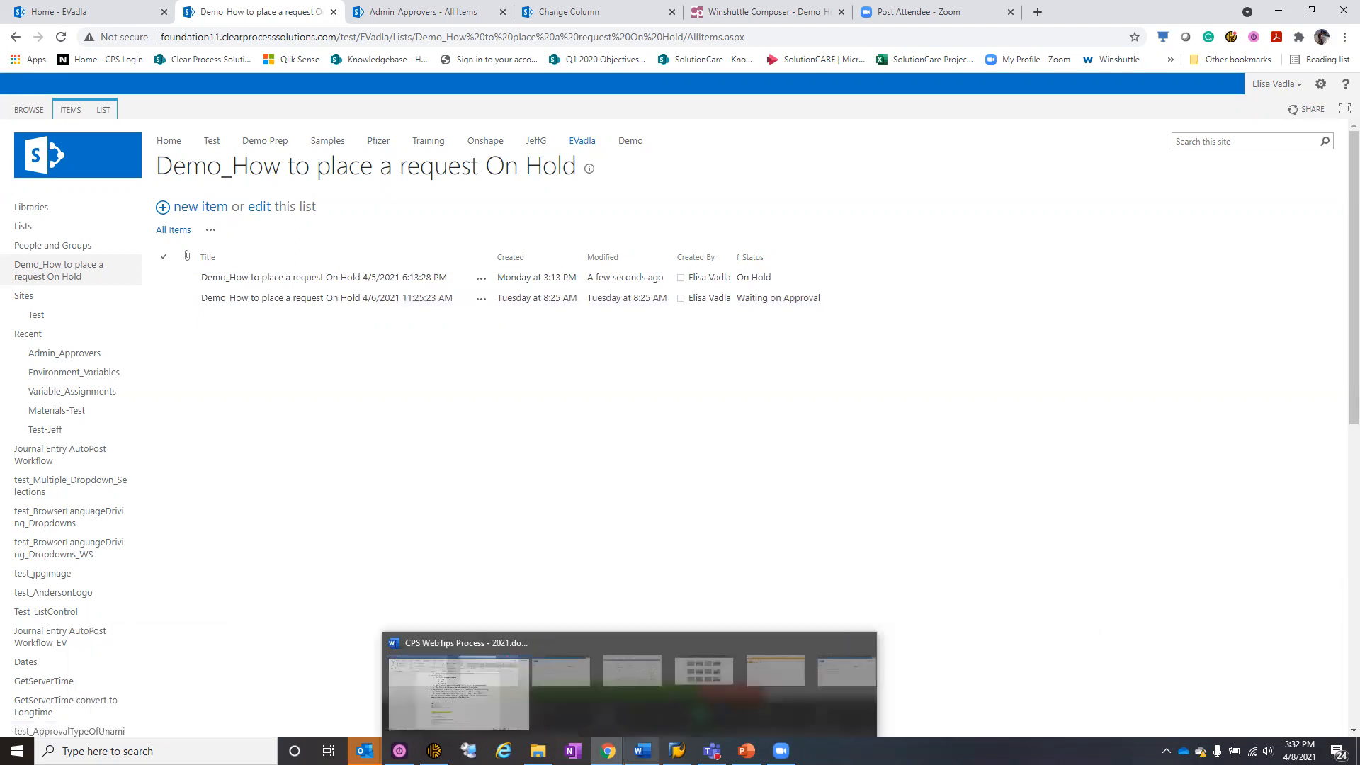
In the approver's incognito browser window, view the Approval 3 task for the 4/5/2021 6:13:28 PM request and return to the task list
mouse_move(608, 751)
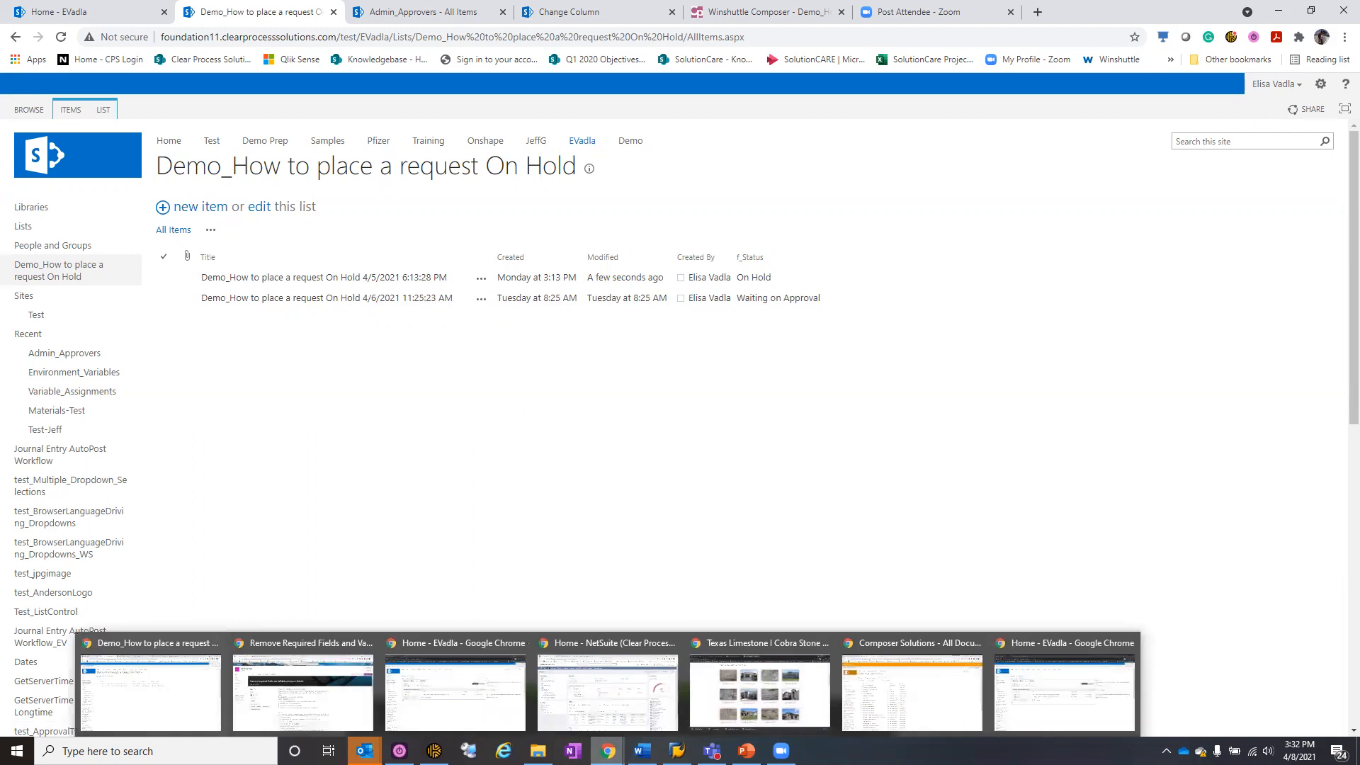
left_click(1100, 712)
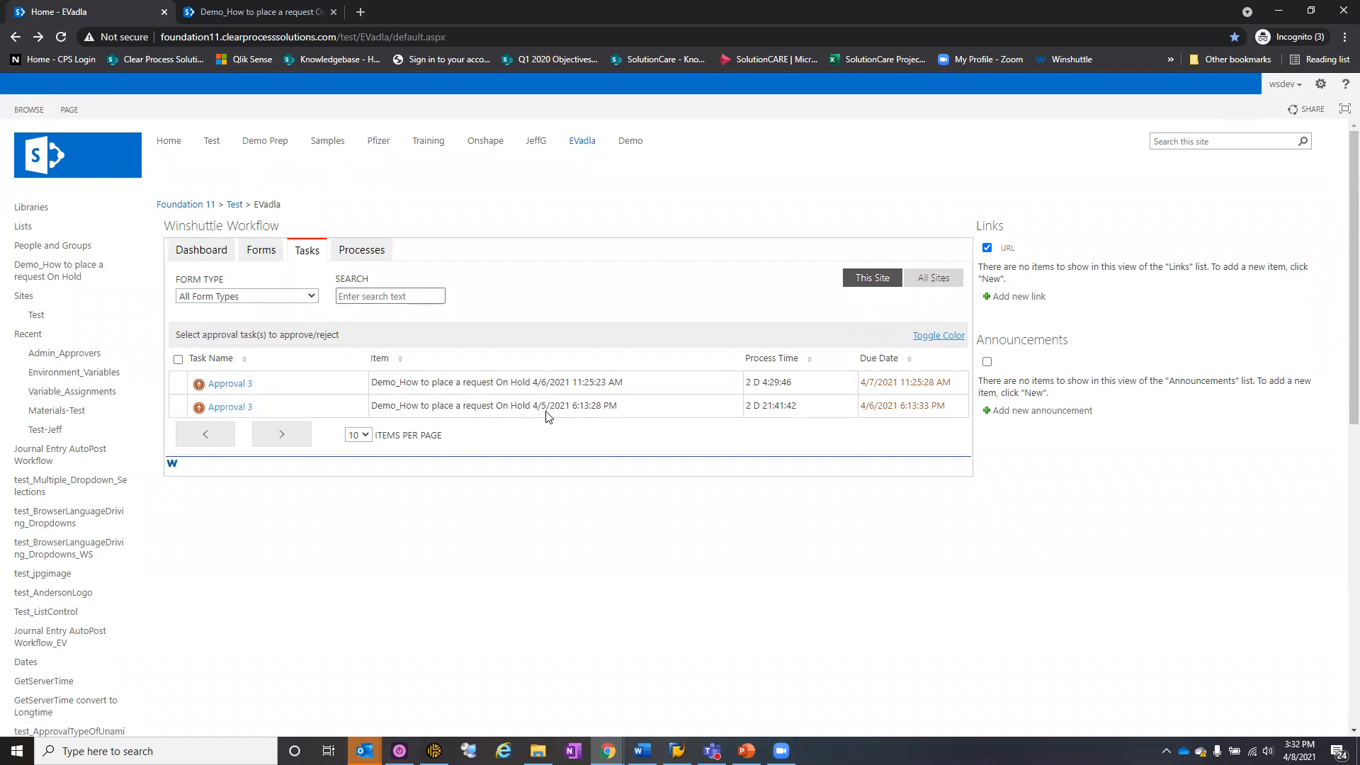
left_click(229, 408)
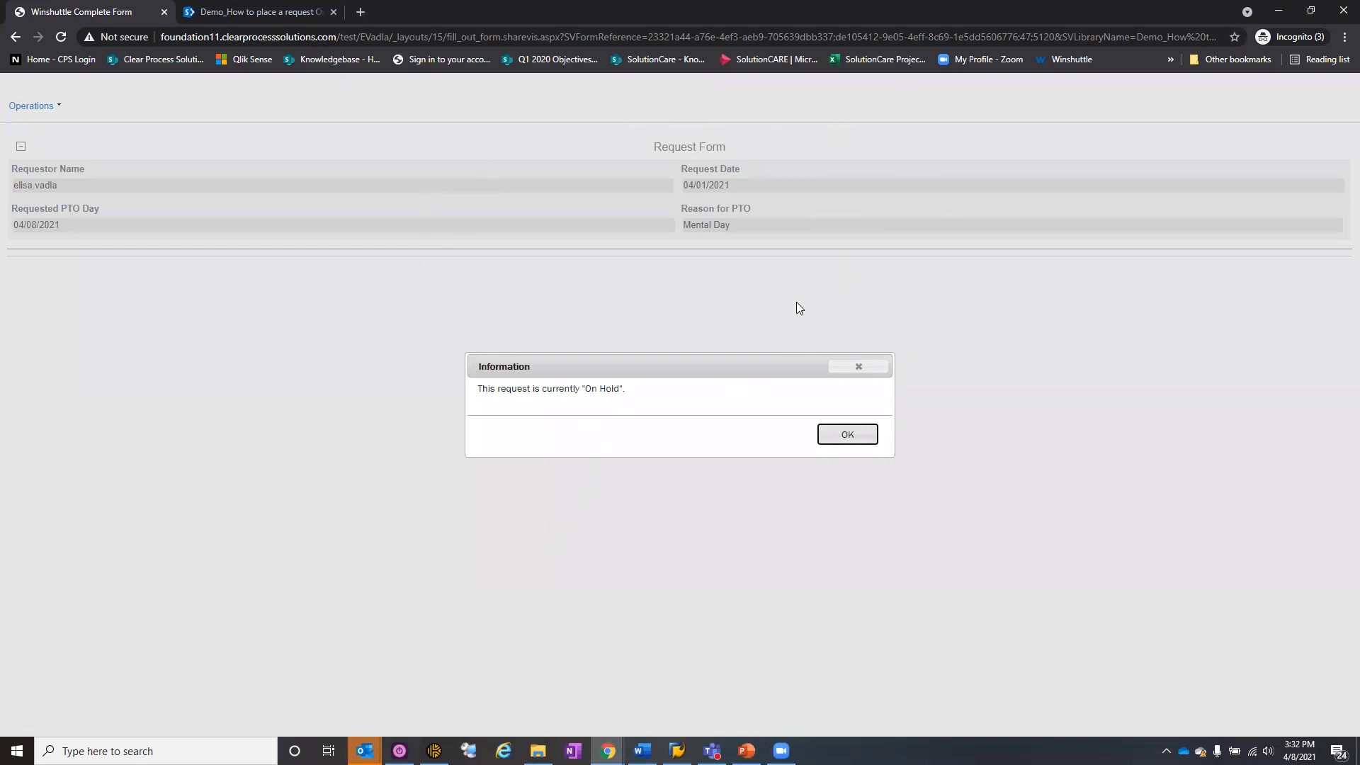
left_click(849, 437)
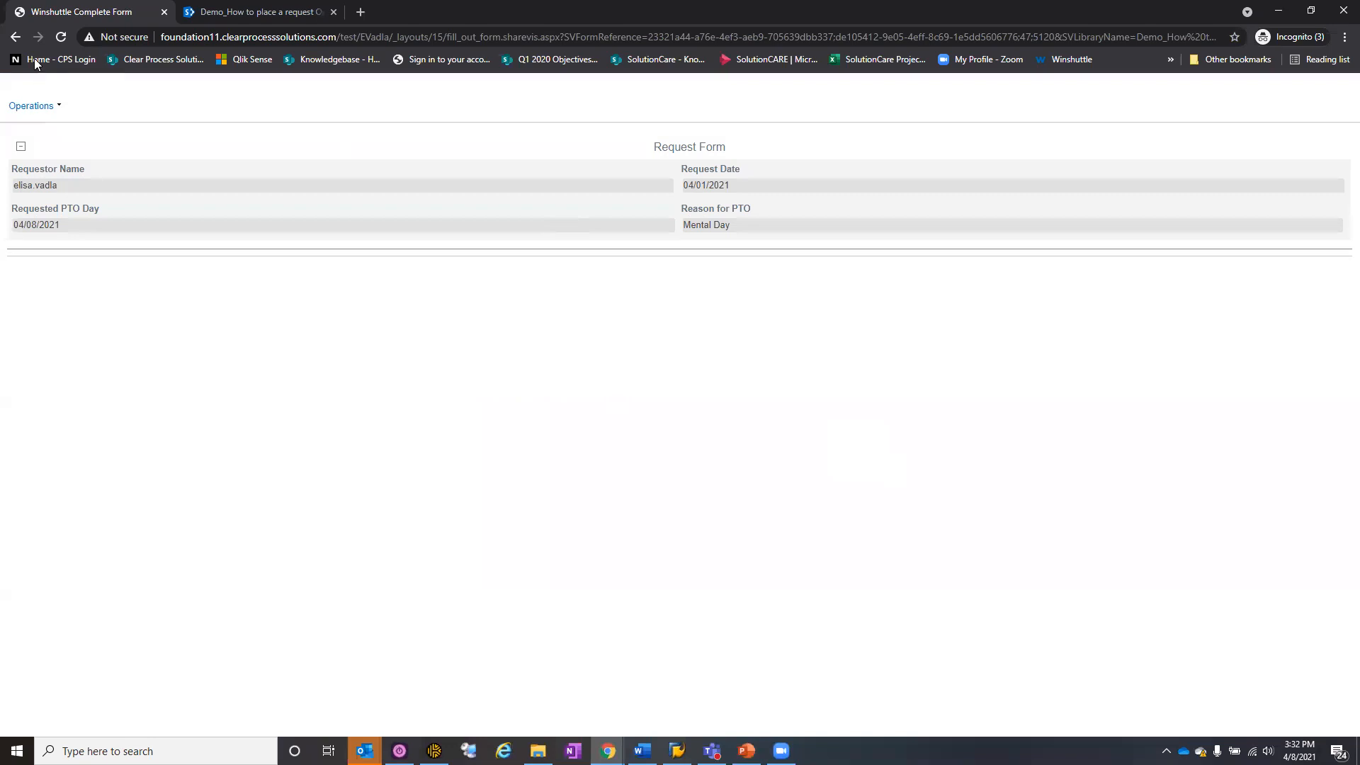
left_click(32, 106)
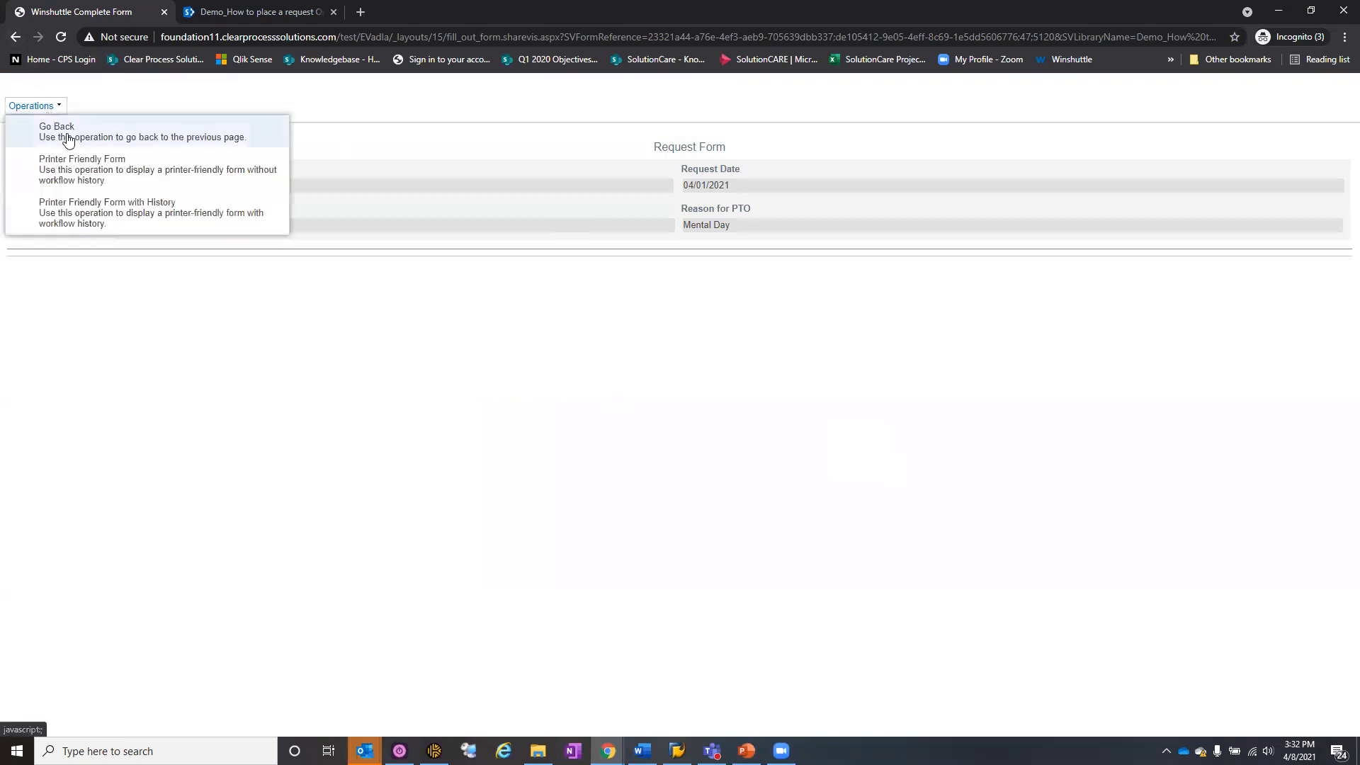
left_click(60, 131)
left_click(743, 120)
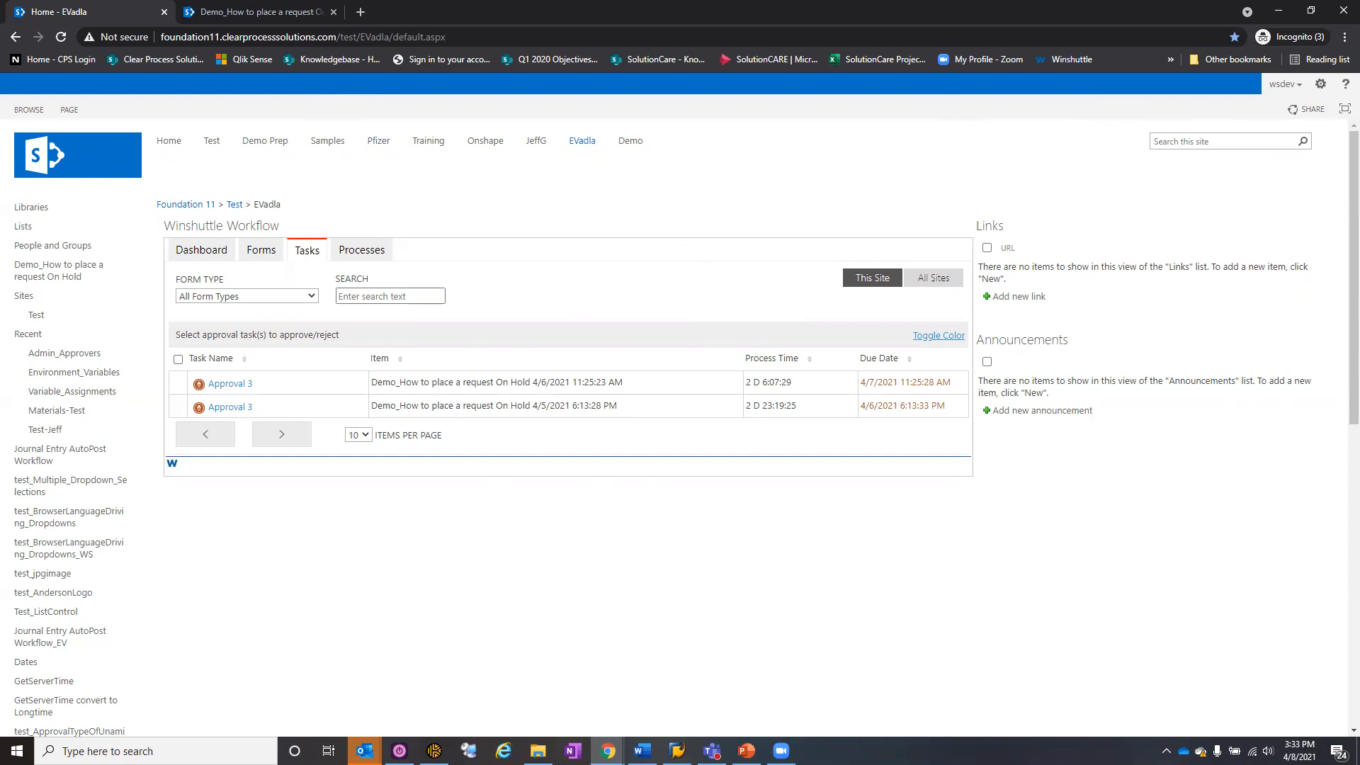
Switch back to the administrator's browser window and review the request list and the Admin_Approvers list
left_click(608, 751)
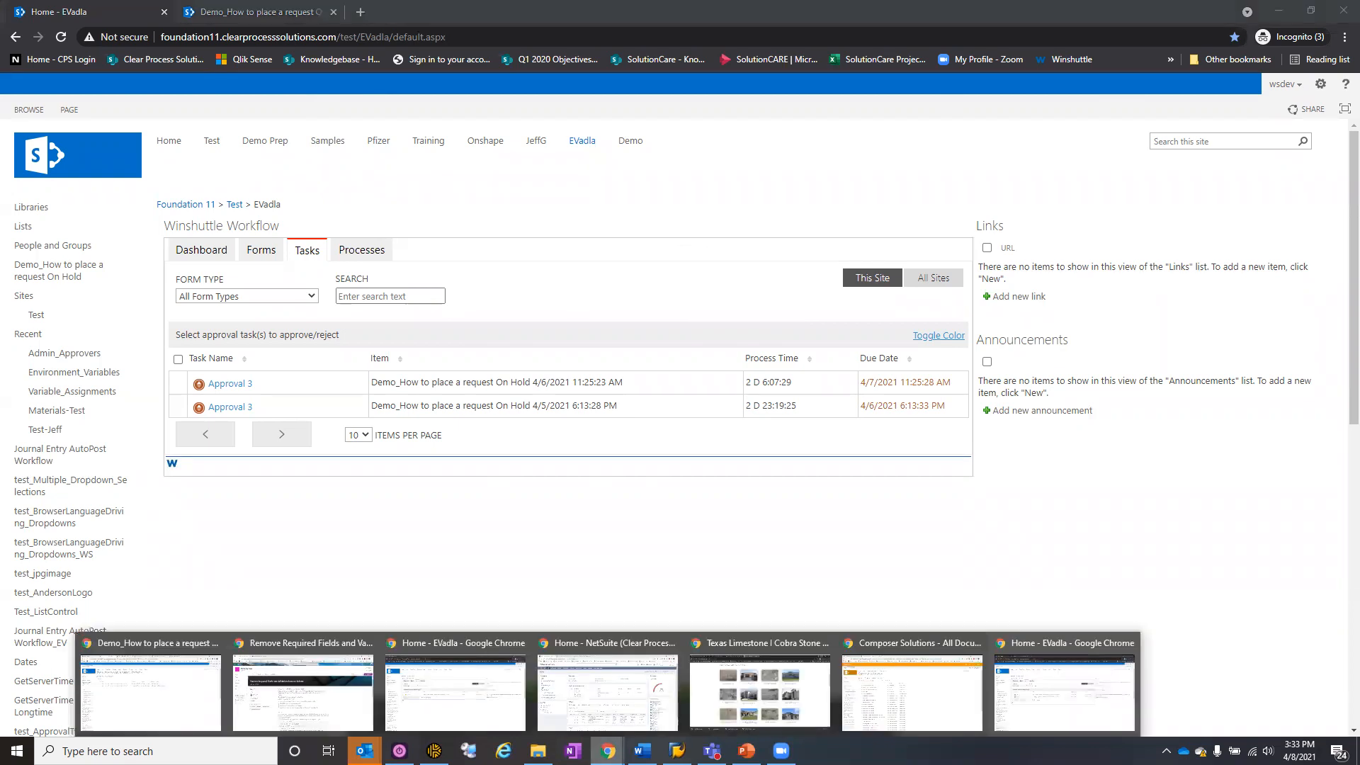
left_click(150, 691)
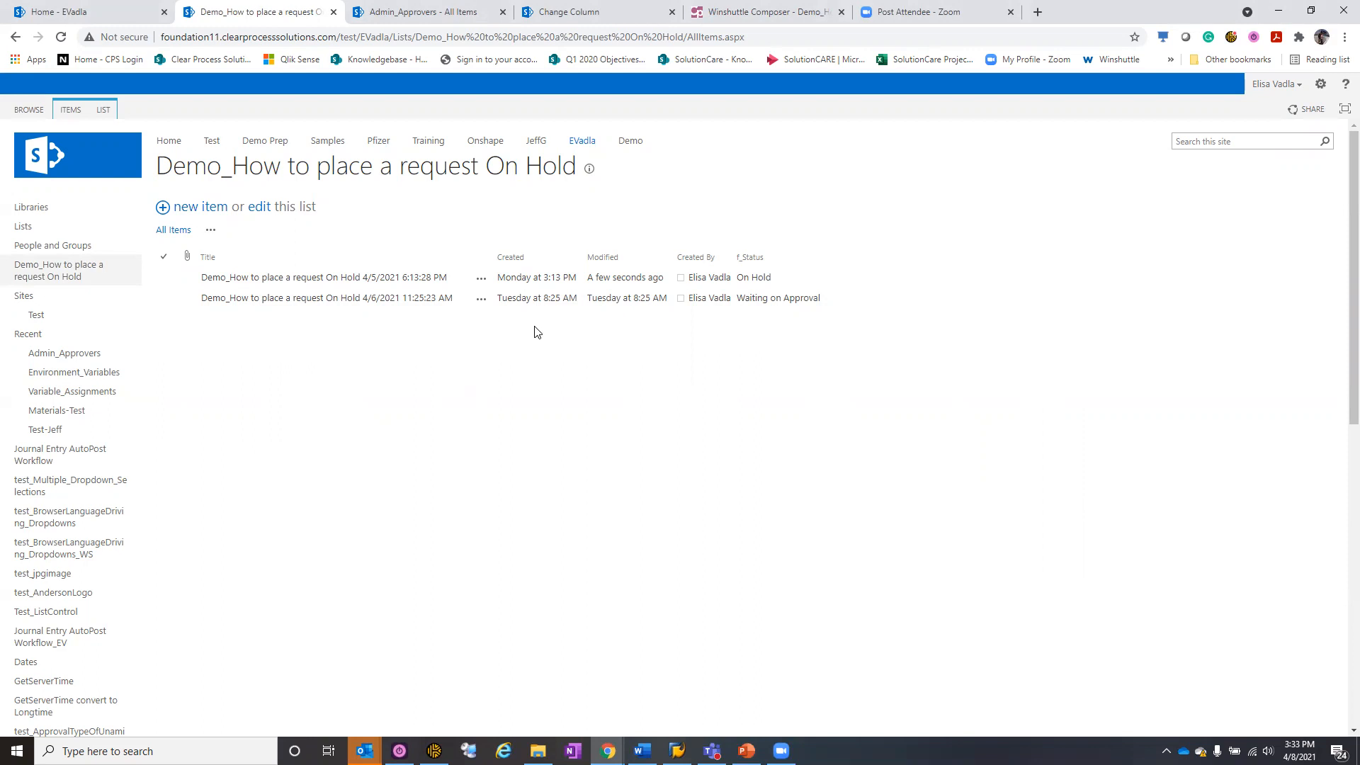
left_click(433, 12)
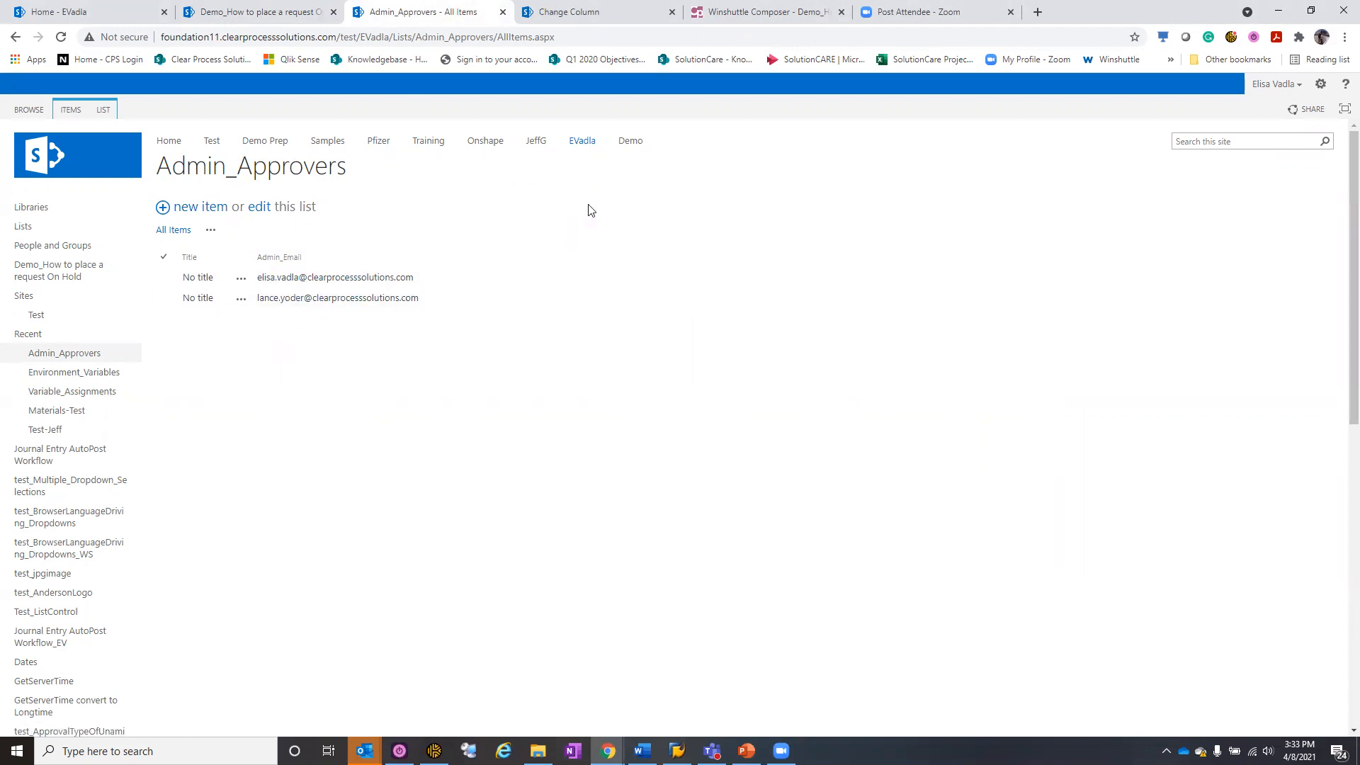
In Winshuttle Composer, inspect the Originator view's Admins query with its Admin_Approvers data connection, and the solution's form data fields
left_click(757, 15)
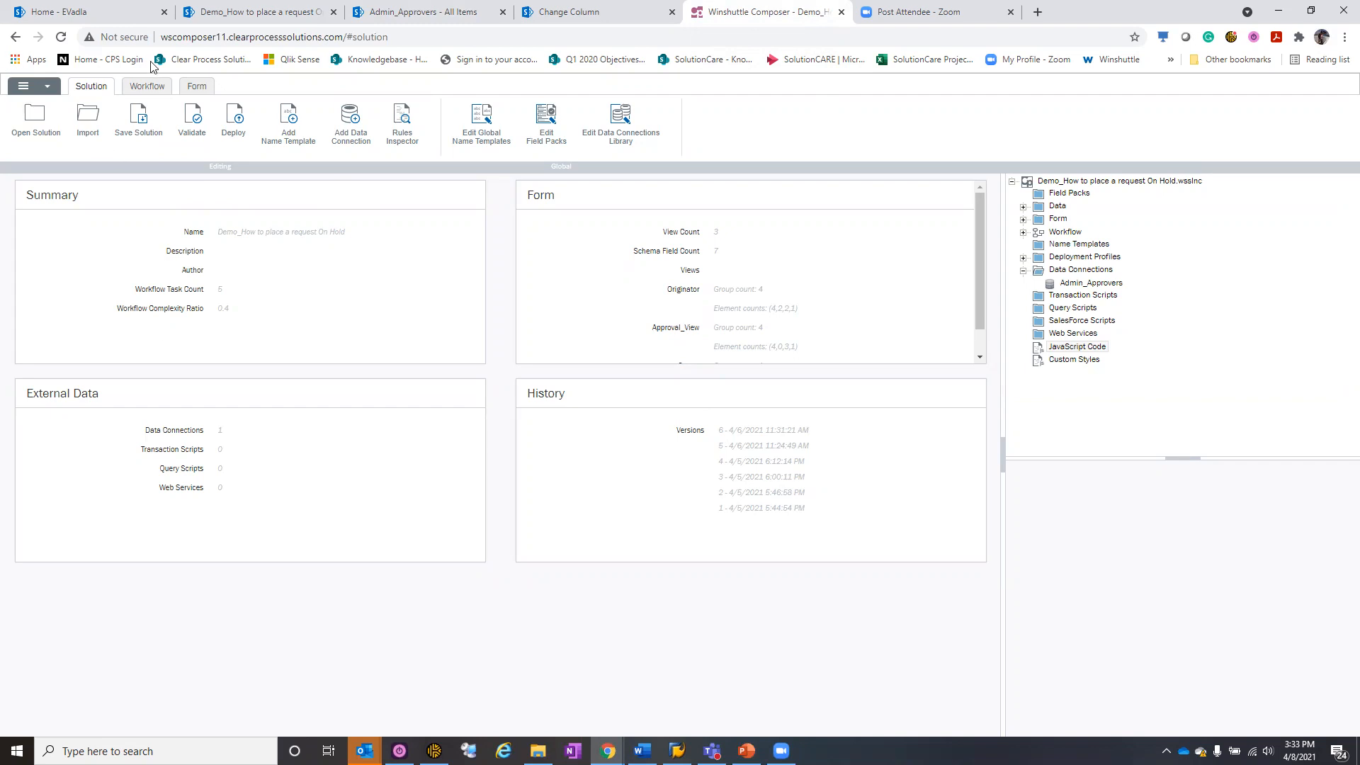
left_click(198, 91)
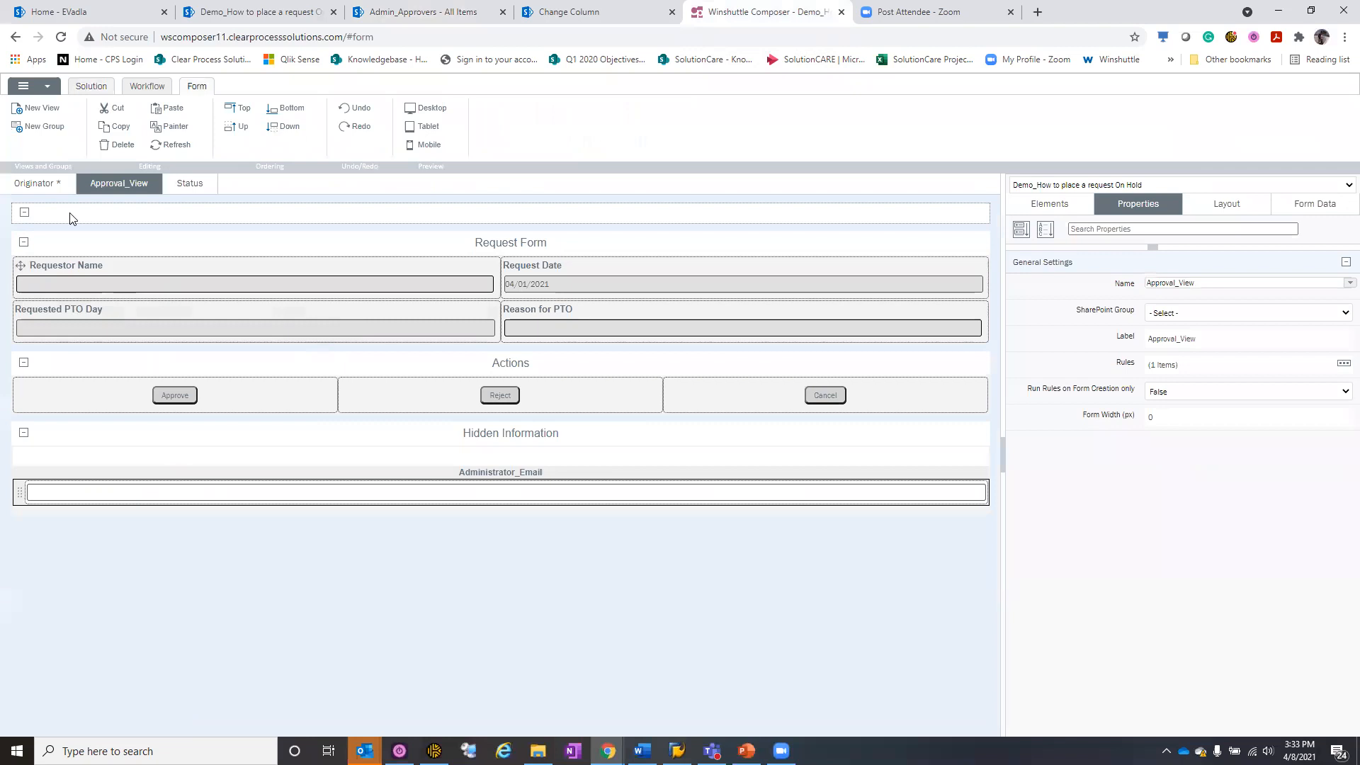
left_click(48, 193)
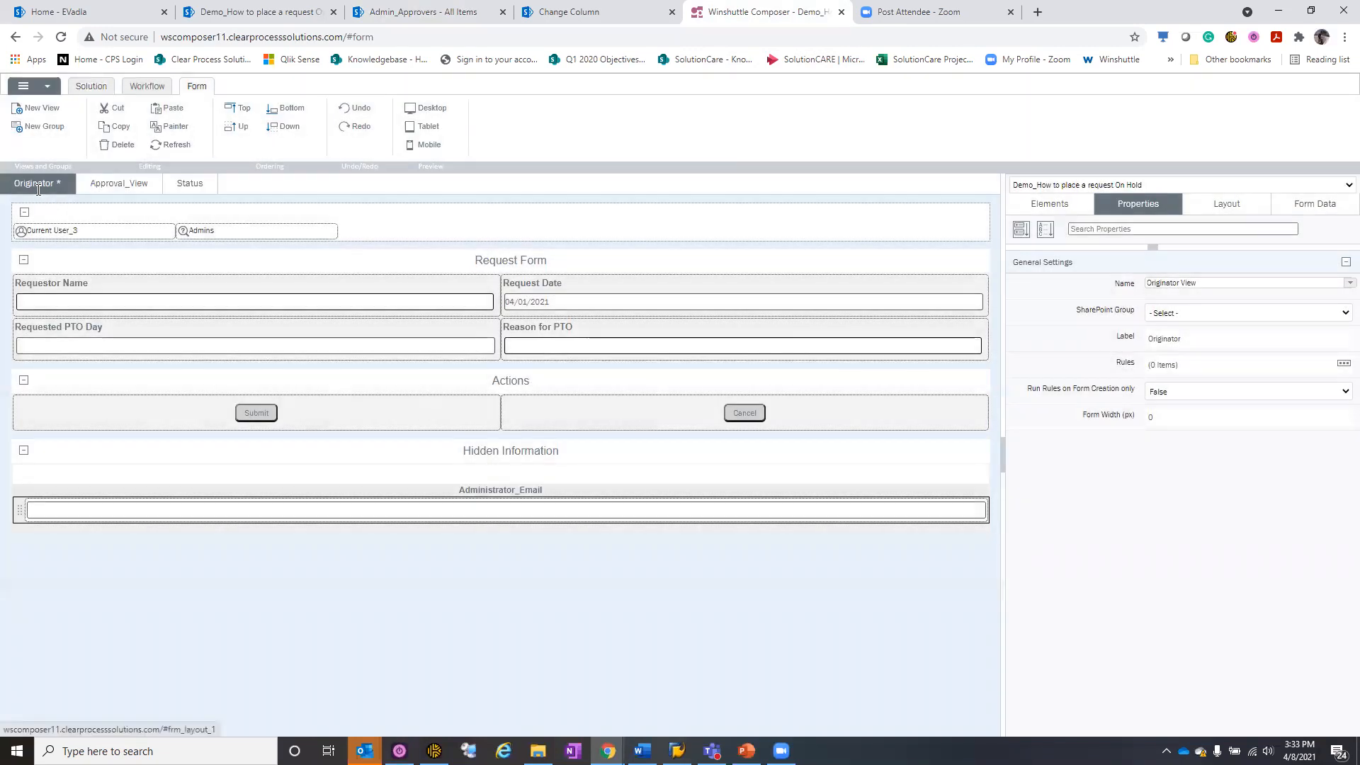
left_click(216, 236)
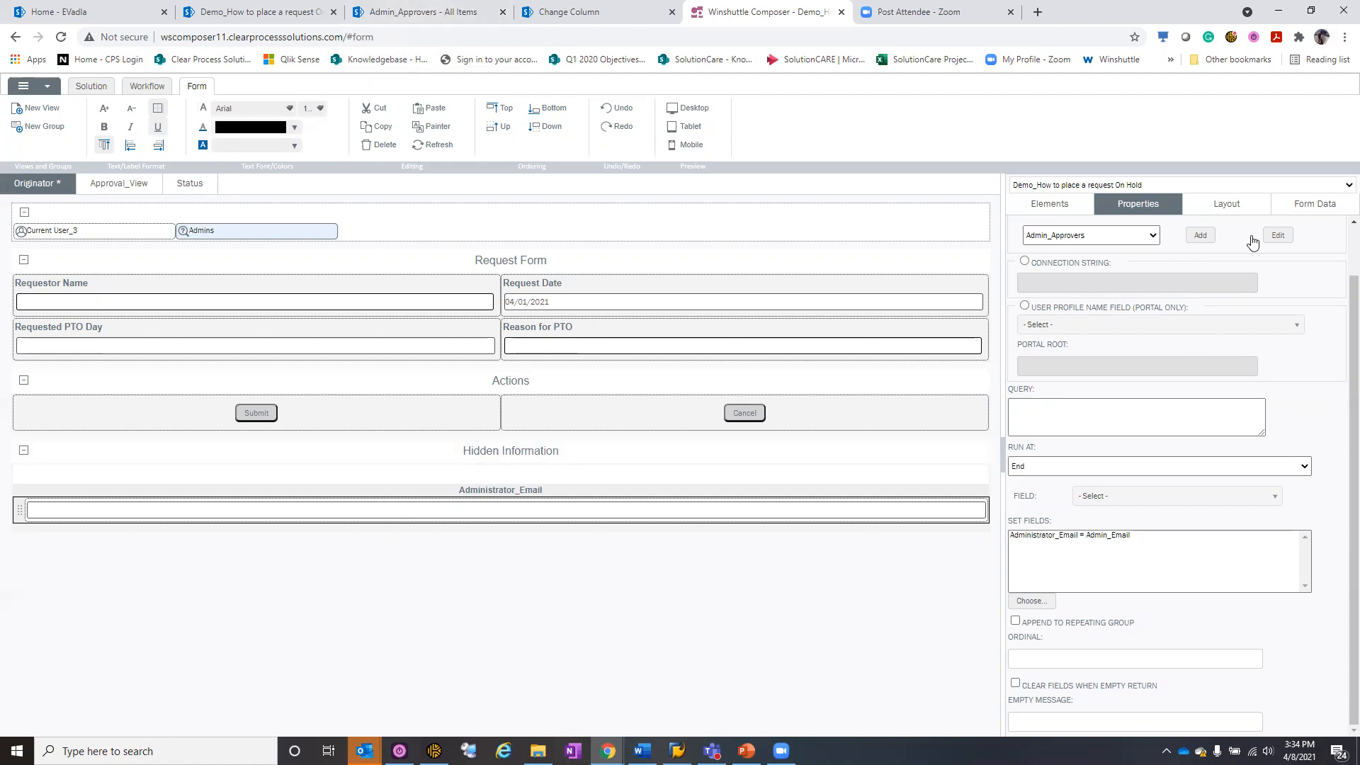
left_click(1278, 236)
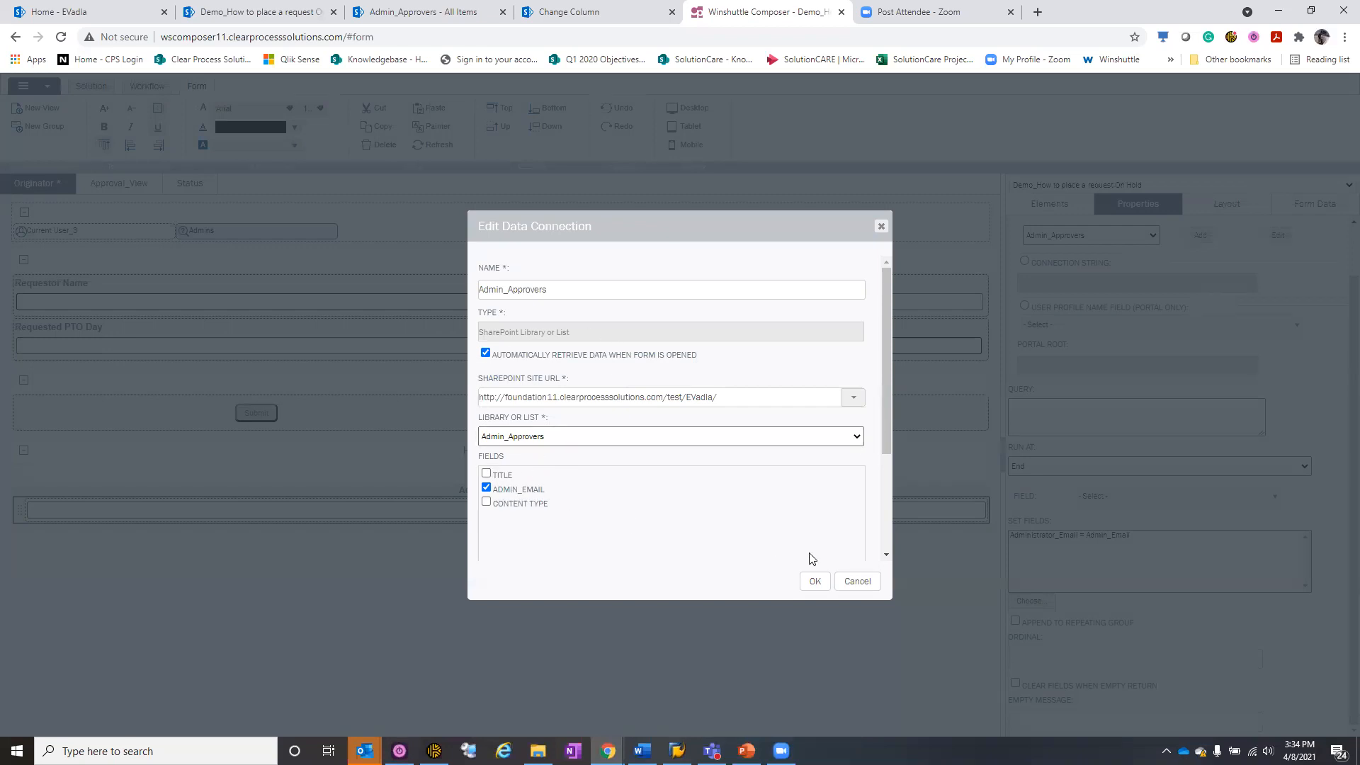
left_click(859, 582)
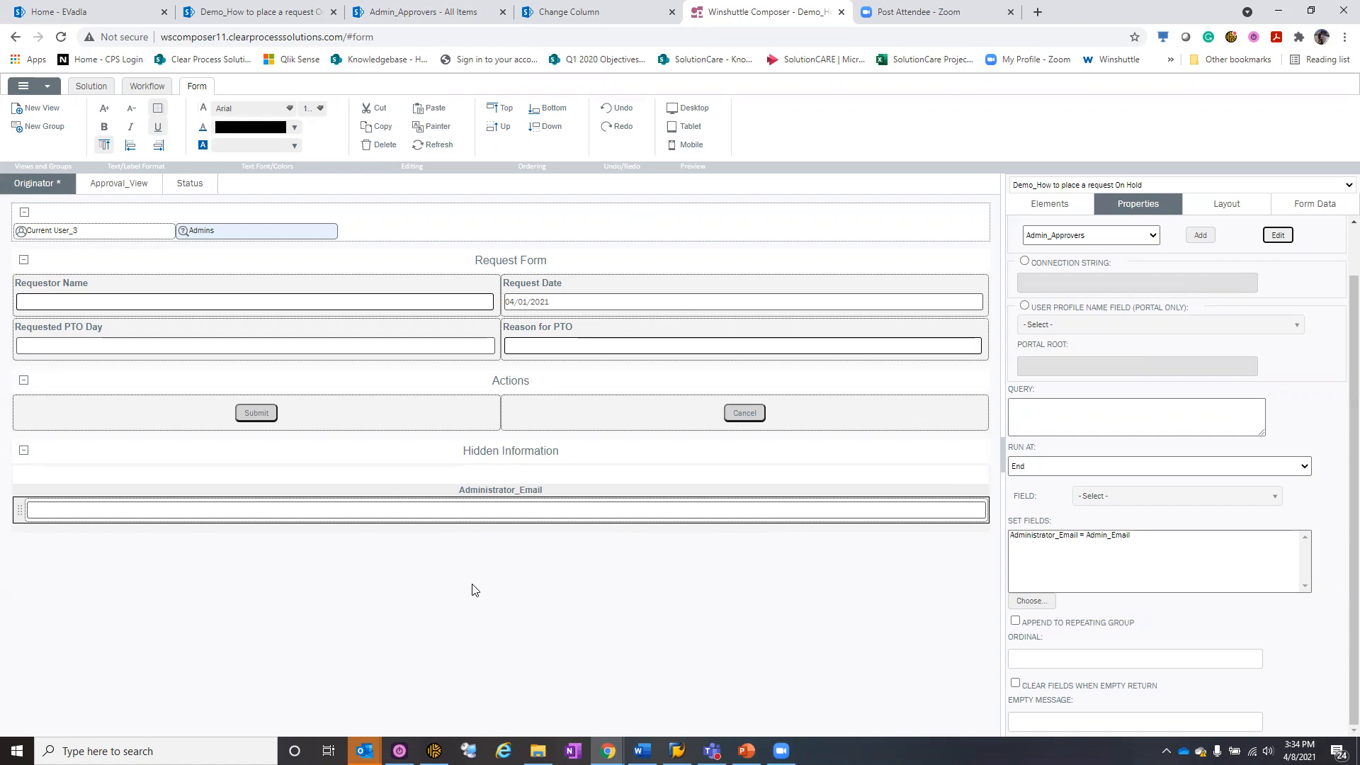
left_click(1312, 213)
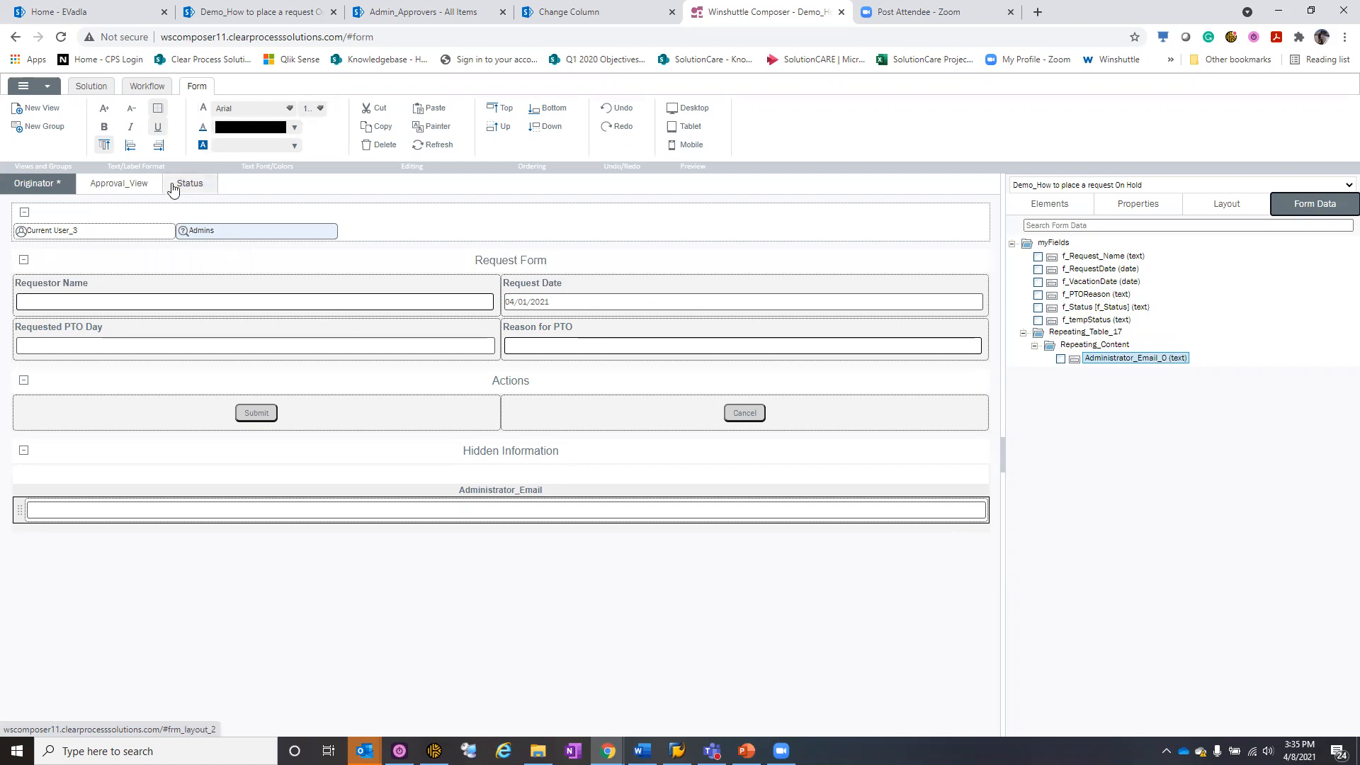
Inspect the Status view's properties and available view names, and open its "Show and hide based on status" rule
left_click(205, 185)
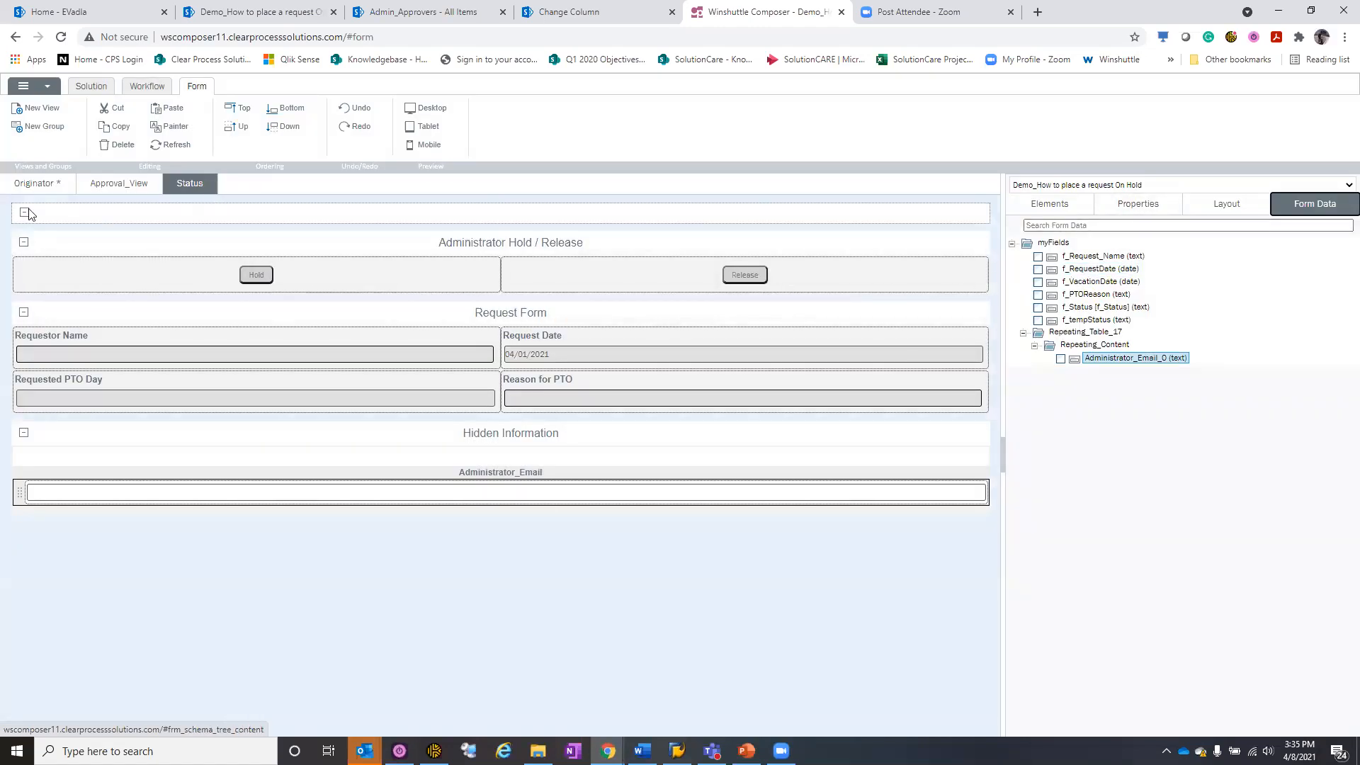
right_click(185, 187)
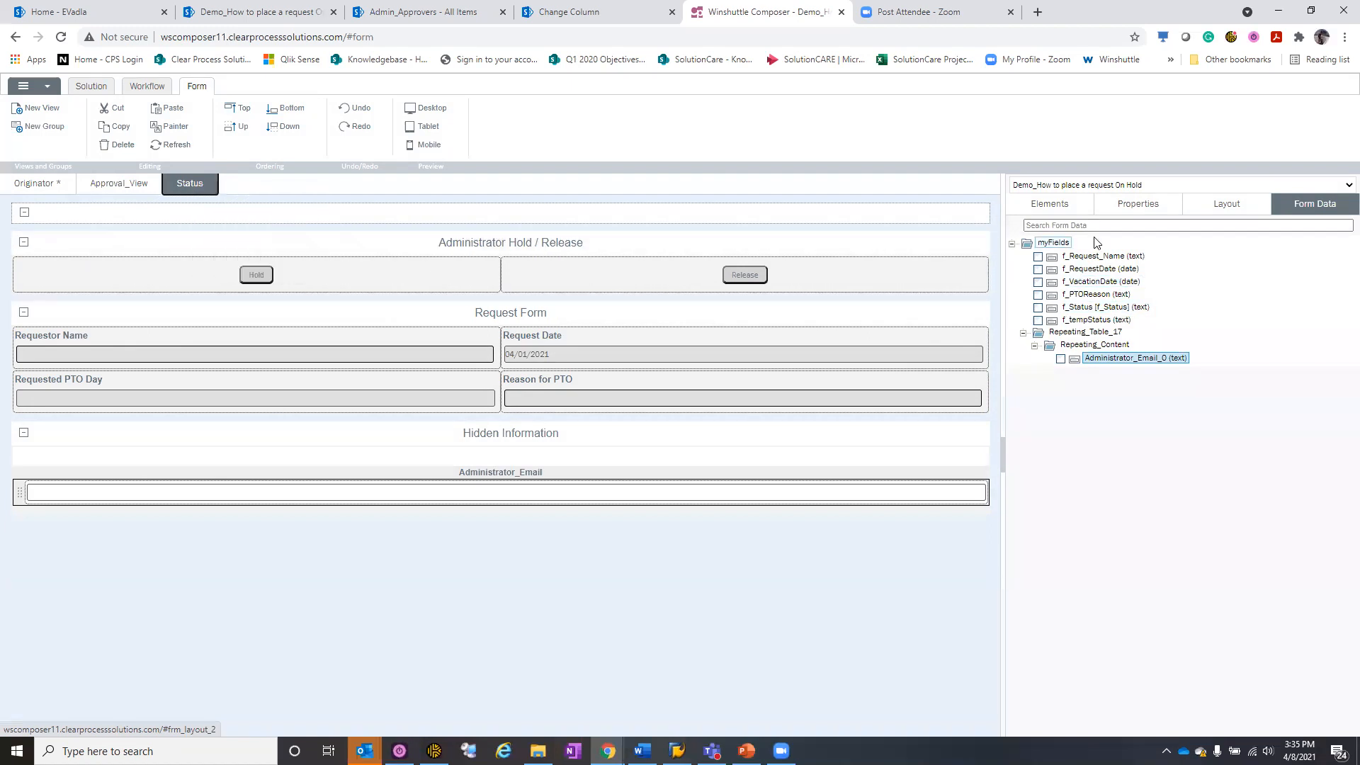
left_click(1134, 213)
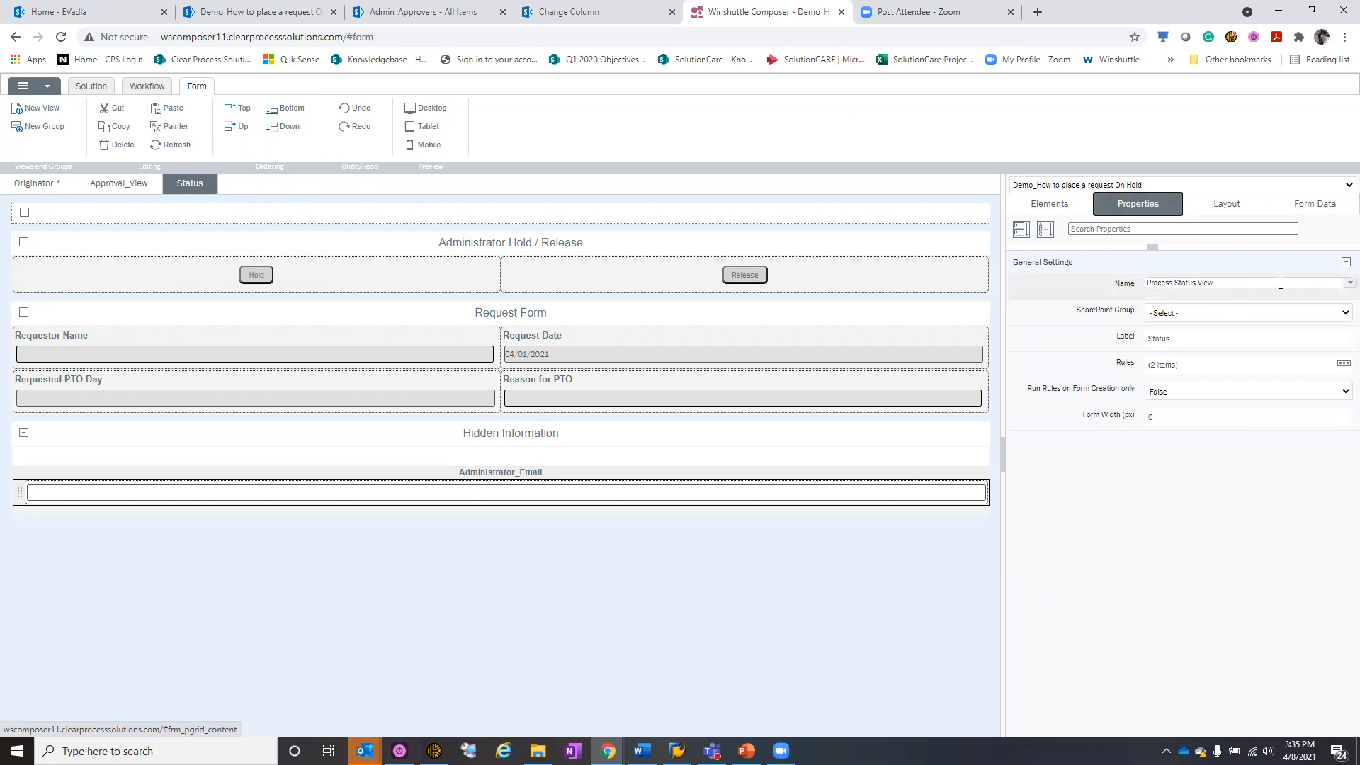
left_click(1344, 285)
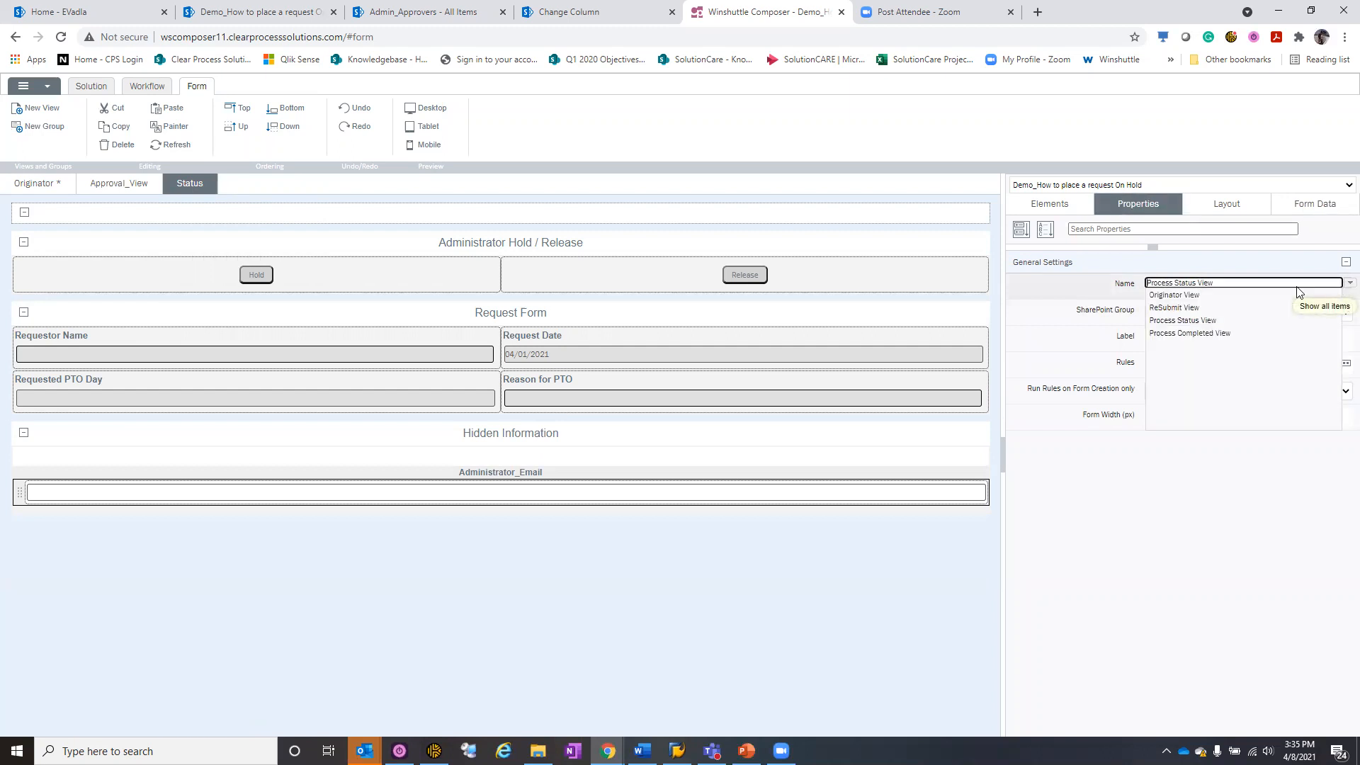
left_click(1046, 292)
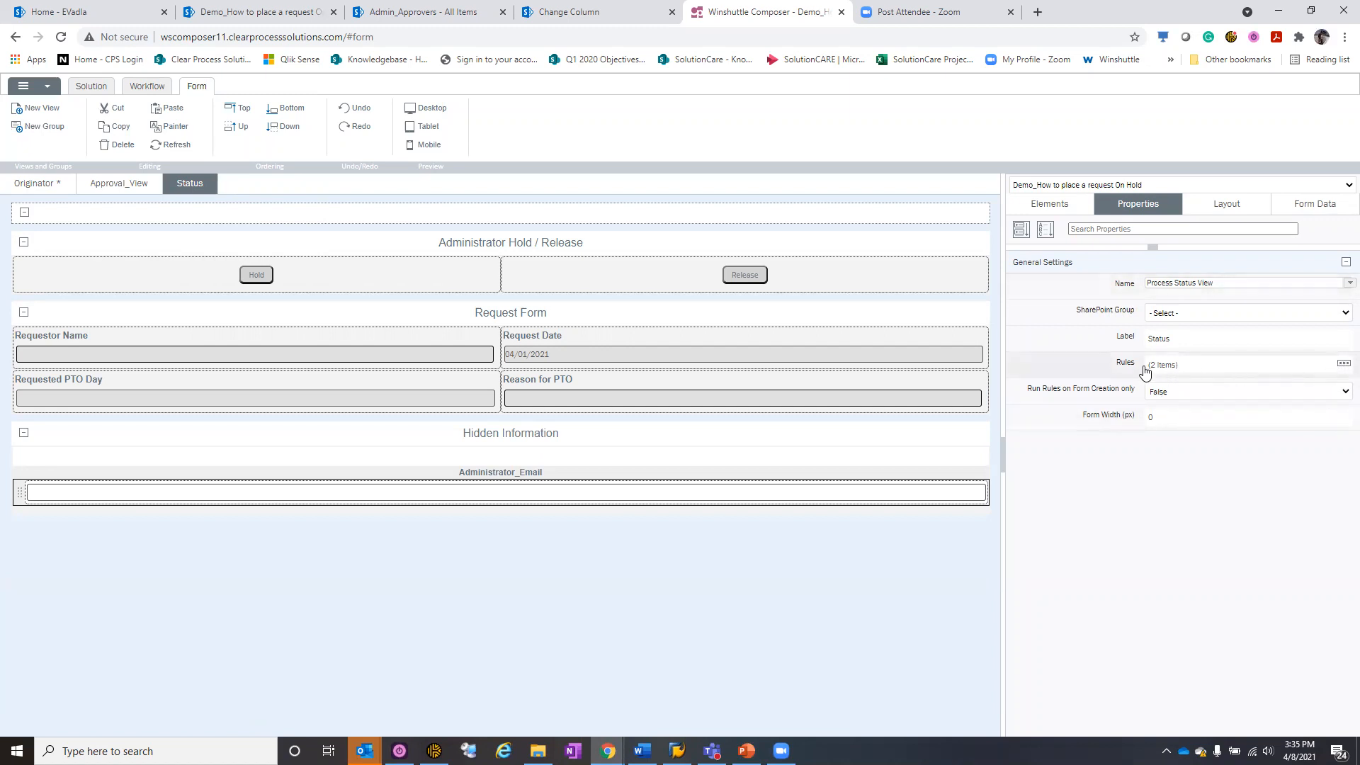
left_click(1343, 363)
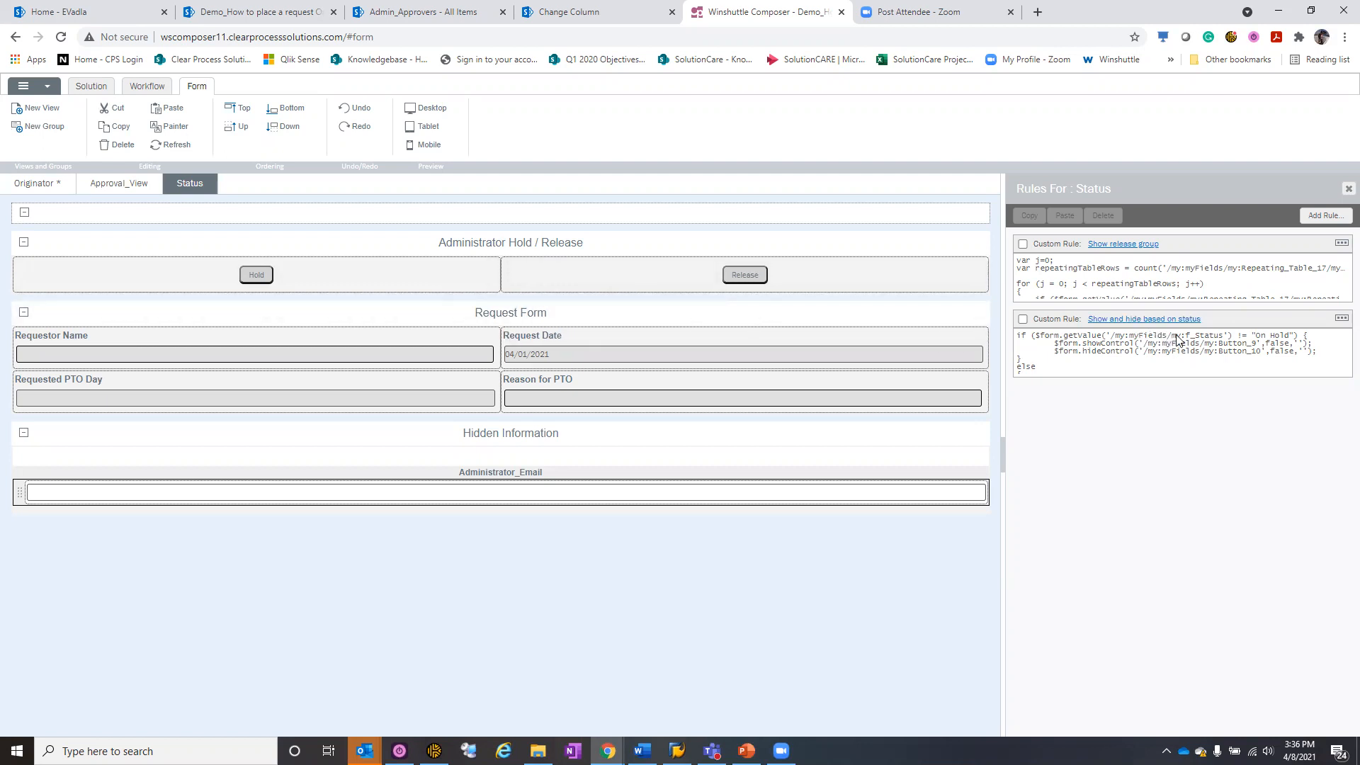
left_click(1162, 320)
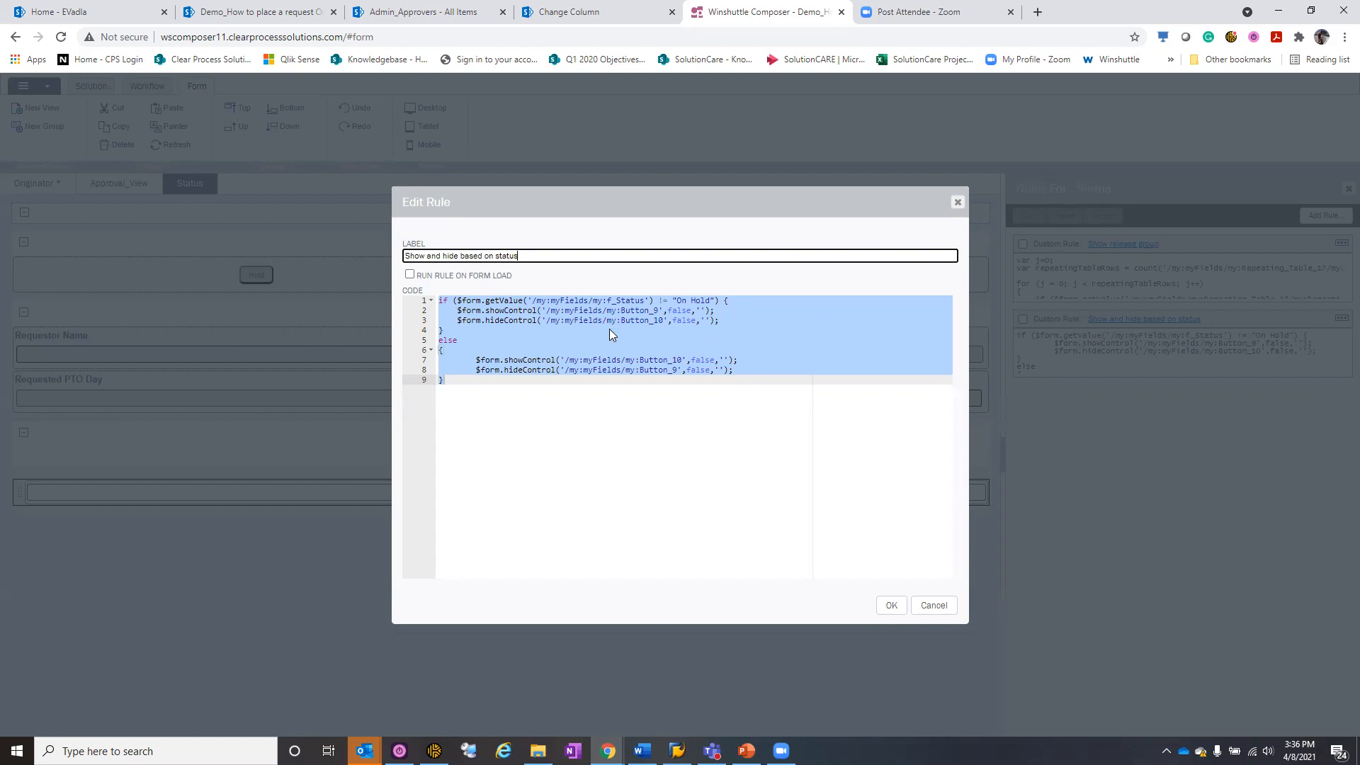
Close the rule editor and inspect the custom rules assigned to the Status view's Hold and Release buttons
left_click(961, 204)
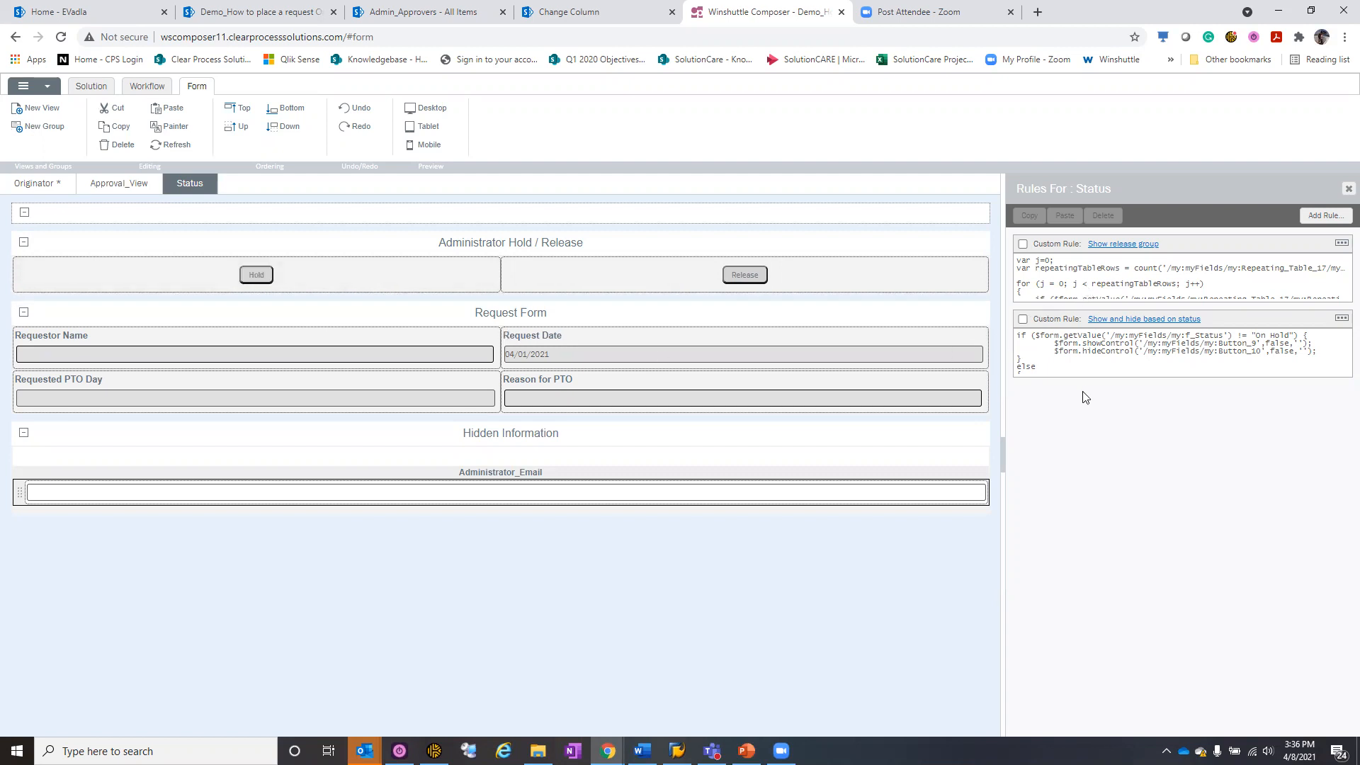
left_click(265, 276)
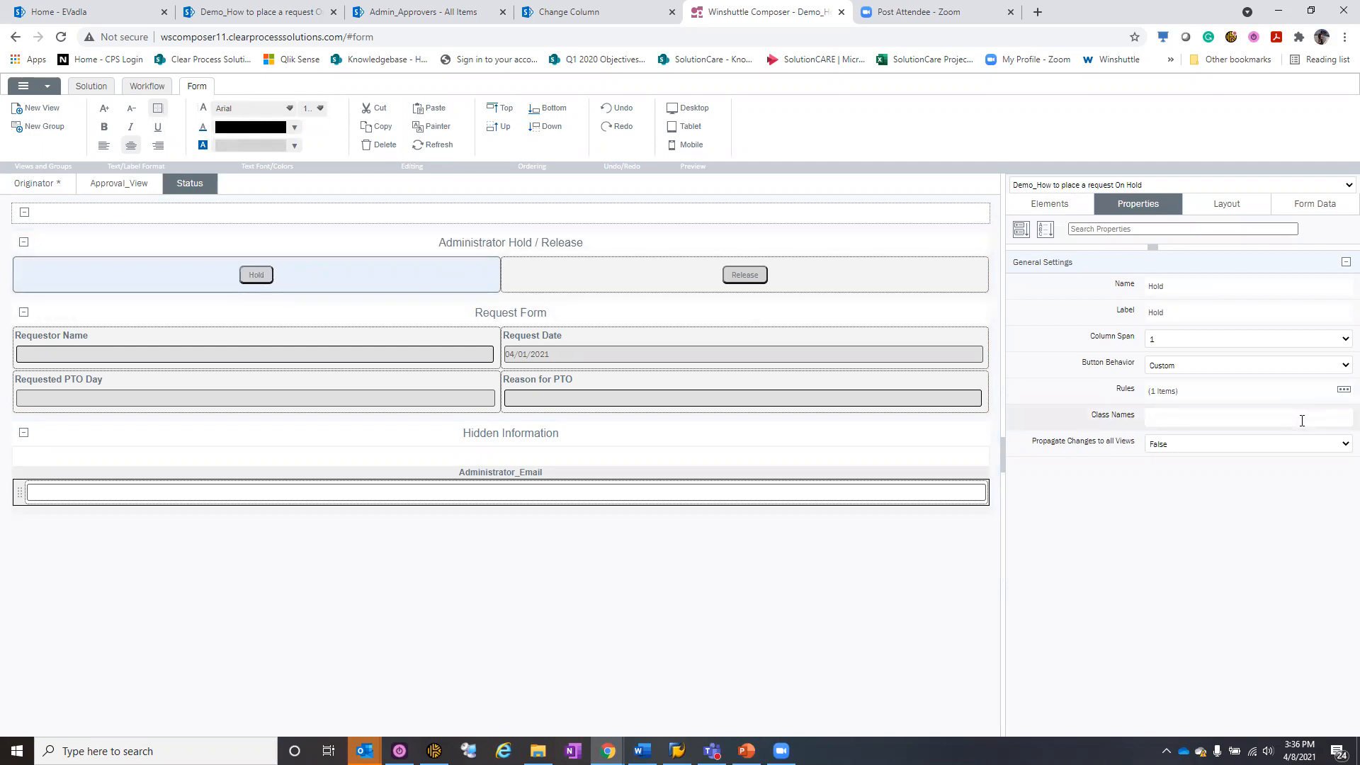
left_click(1344, 392)
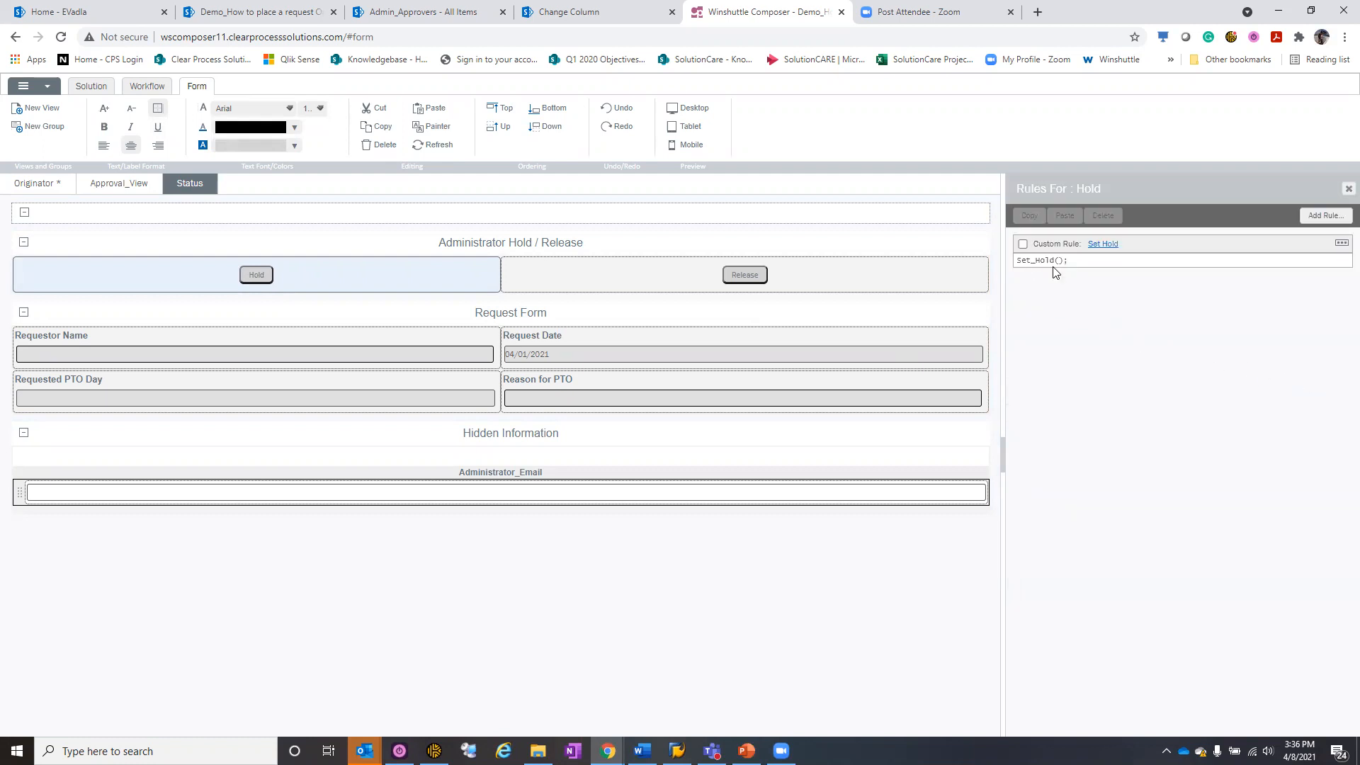
left_click(1349, 189)
left_click(745, 275)
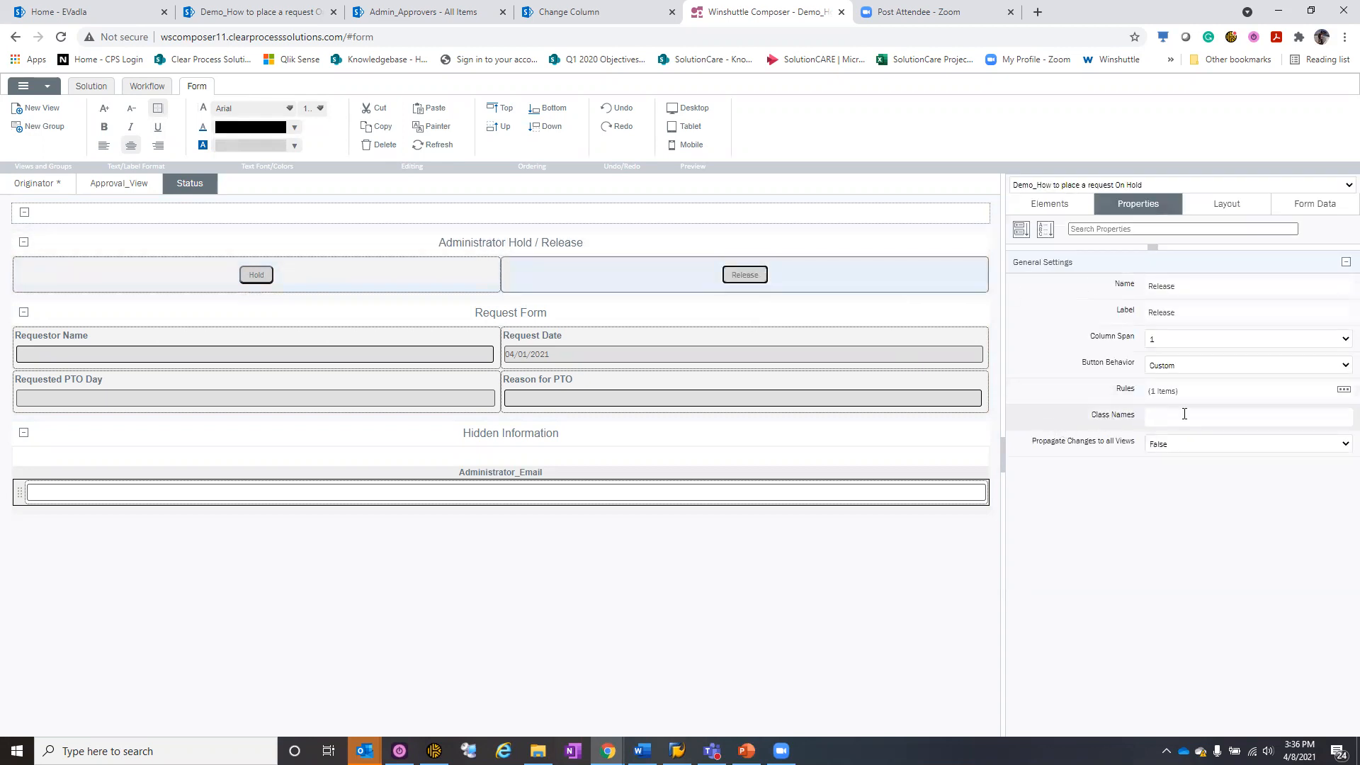
left_click(1344, 389)
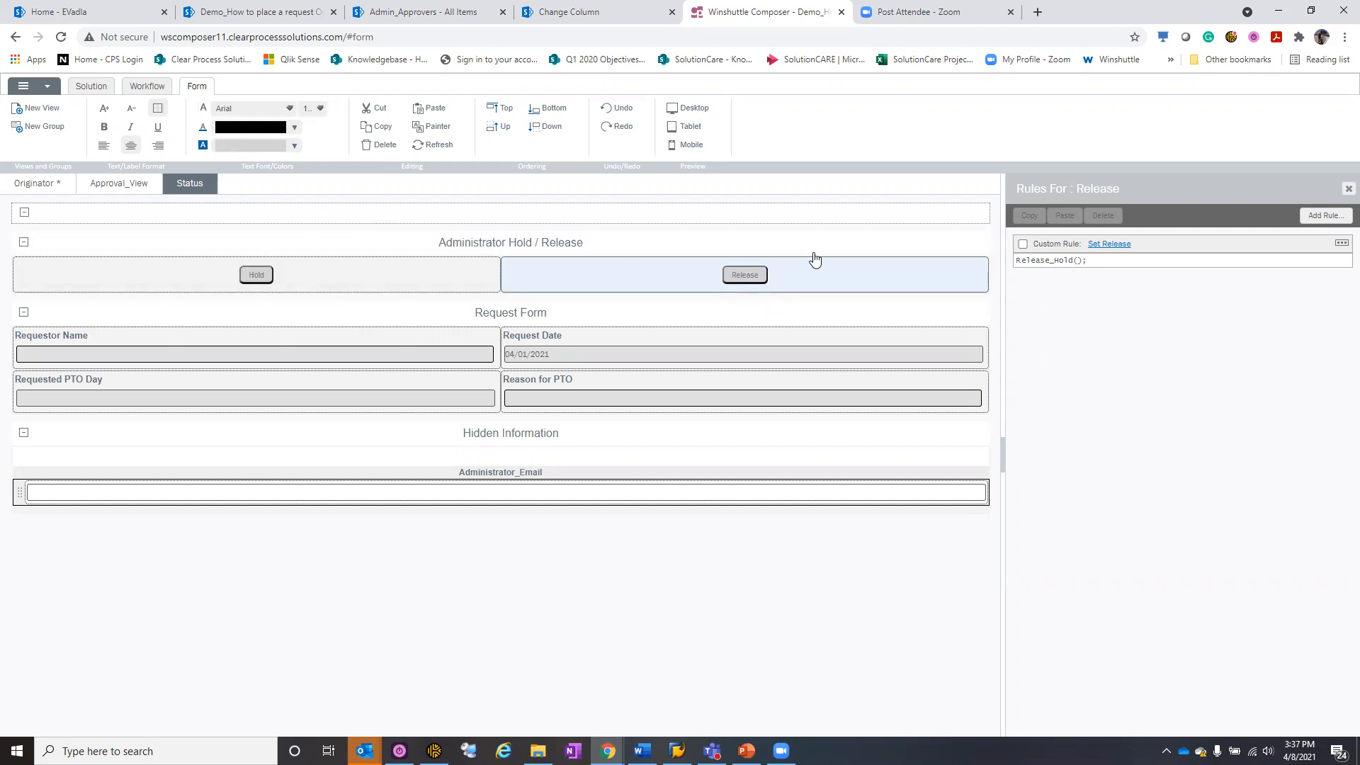
Inspect the Approval_View's "Hide Actions and display message" rule and the properties of the workflow's Set Status node
left_click(124, 190)
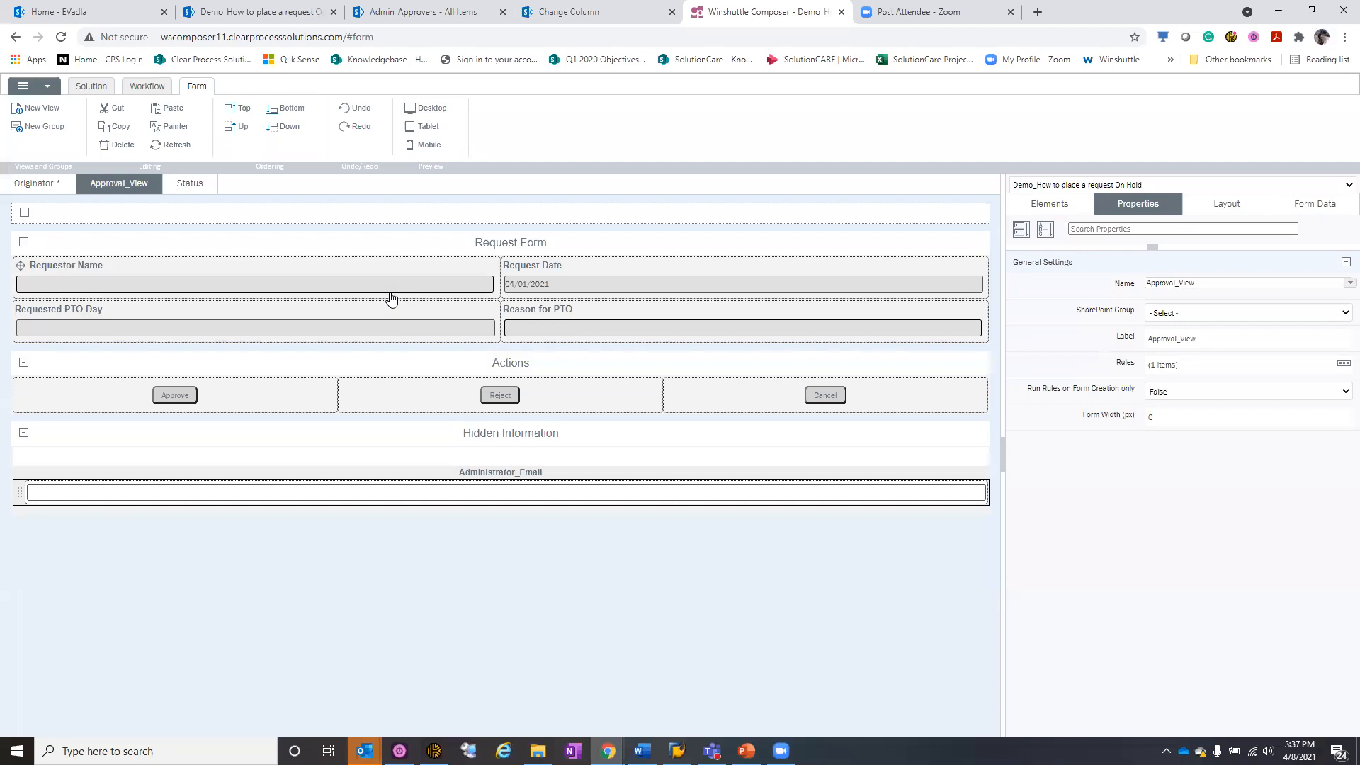
left_click(1344, 367)
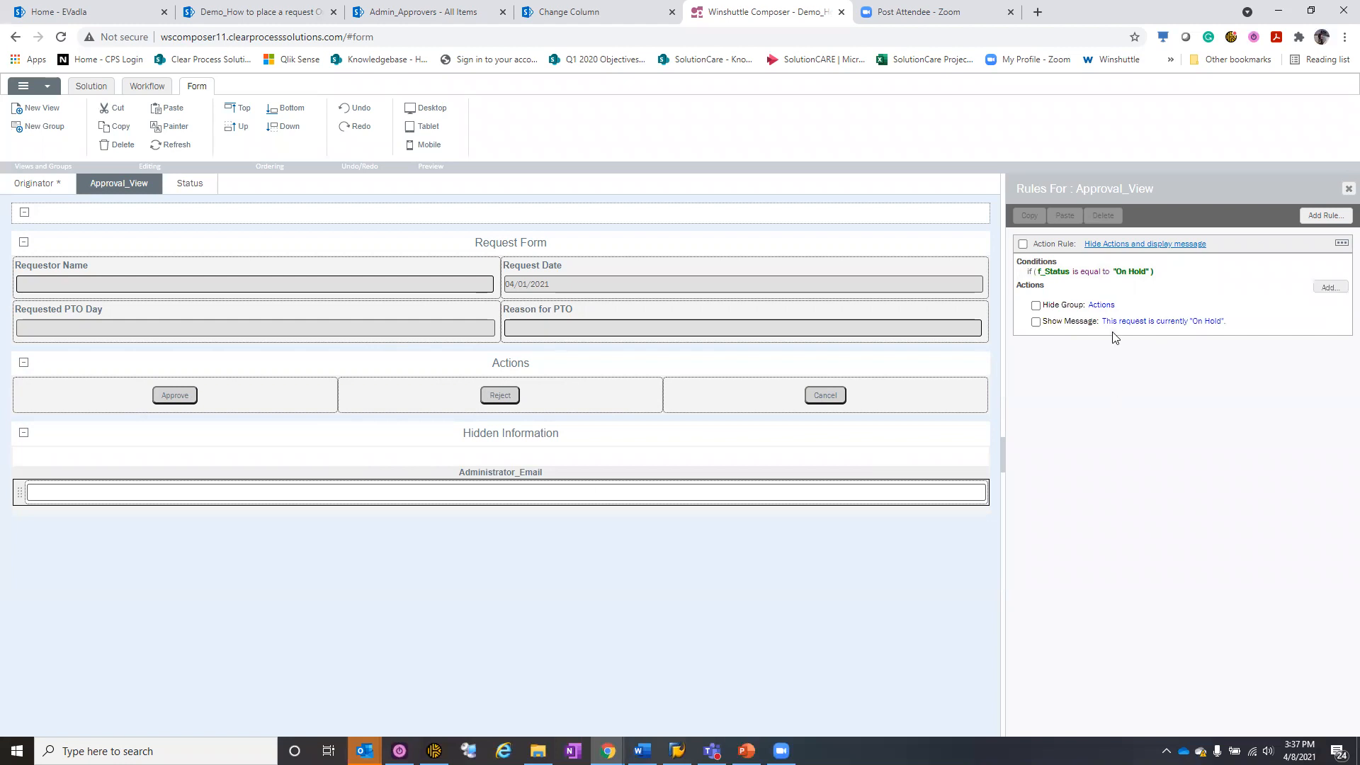
left_click(147, 91)
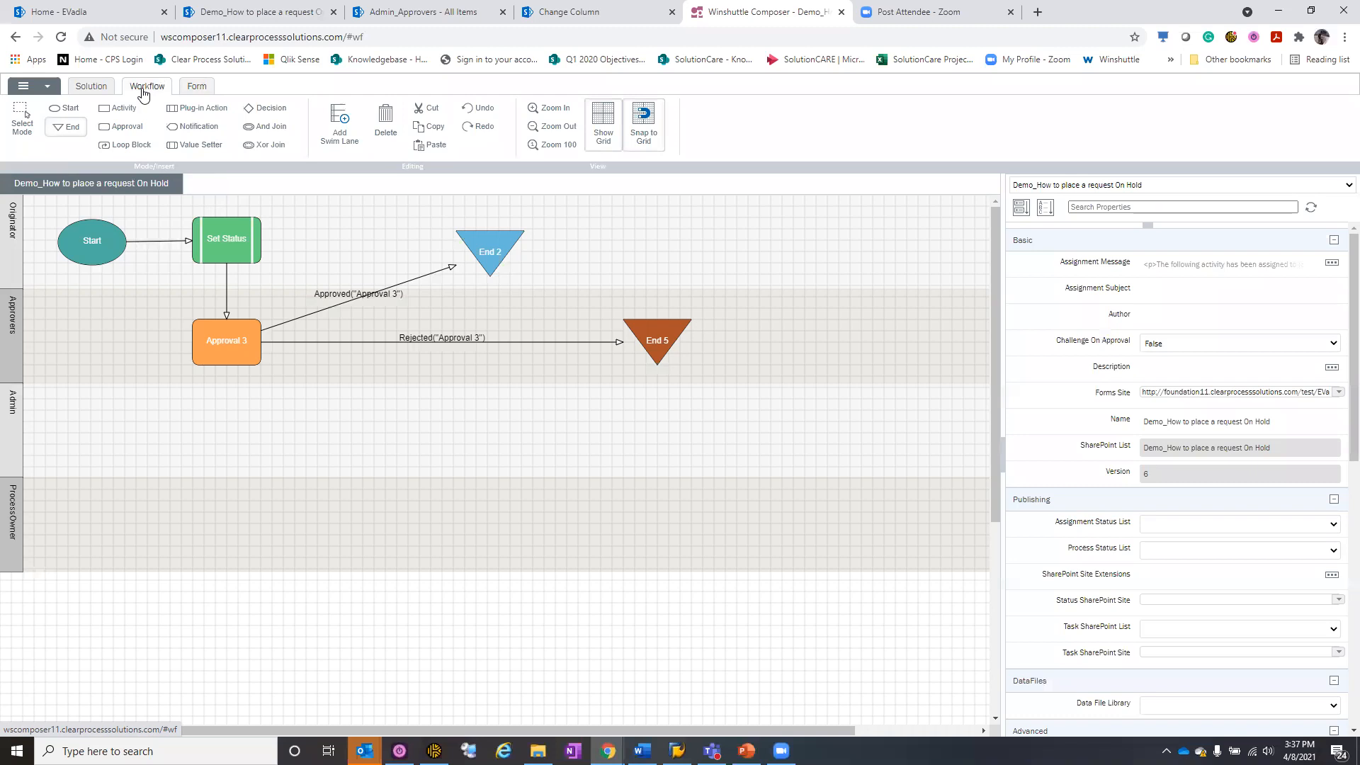
left_click(231, 252)
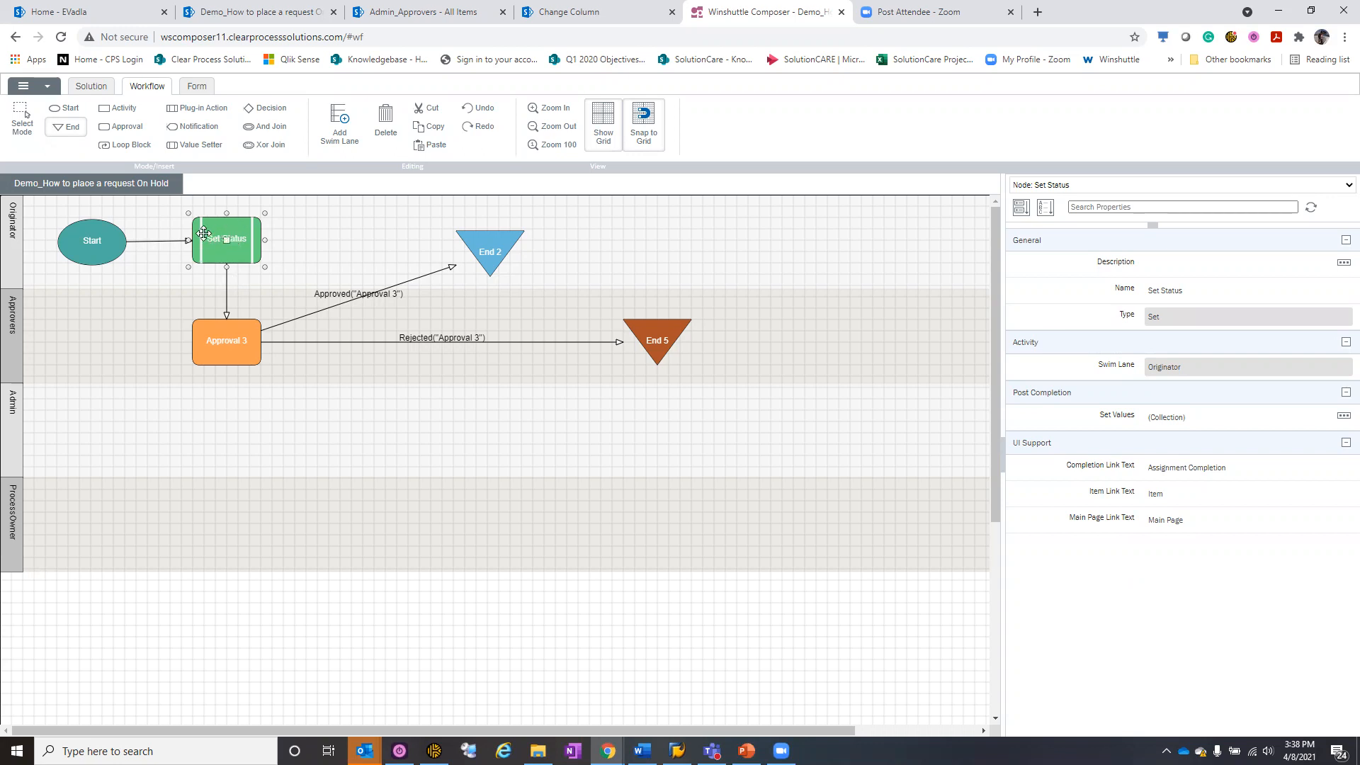
Open the solution's JavaScript code, review the Set_Hold and Release_Hold functions, and close the editor
left_click(90, 91)
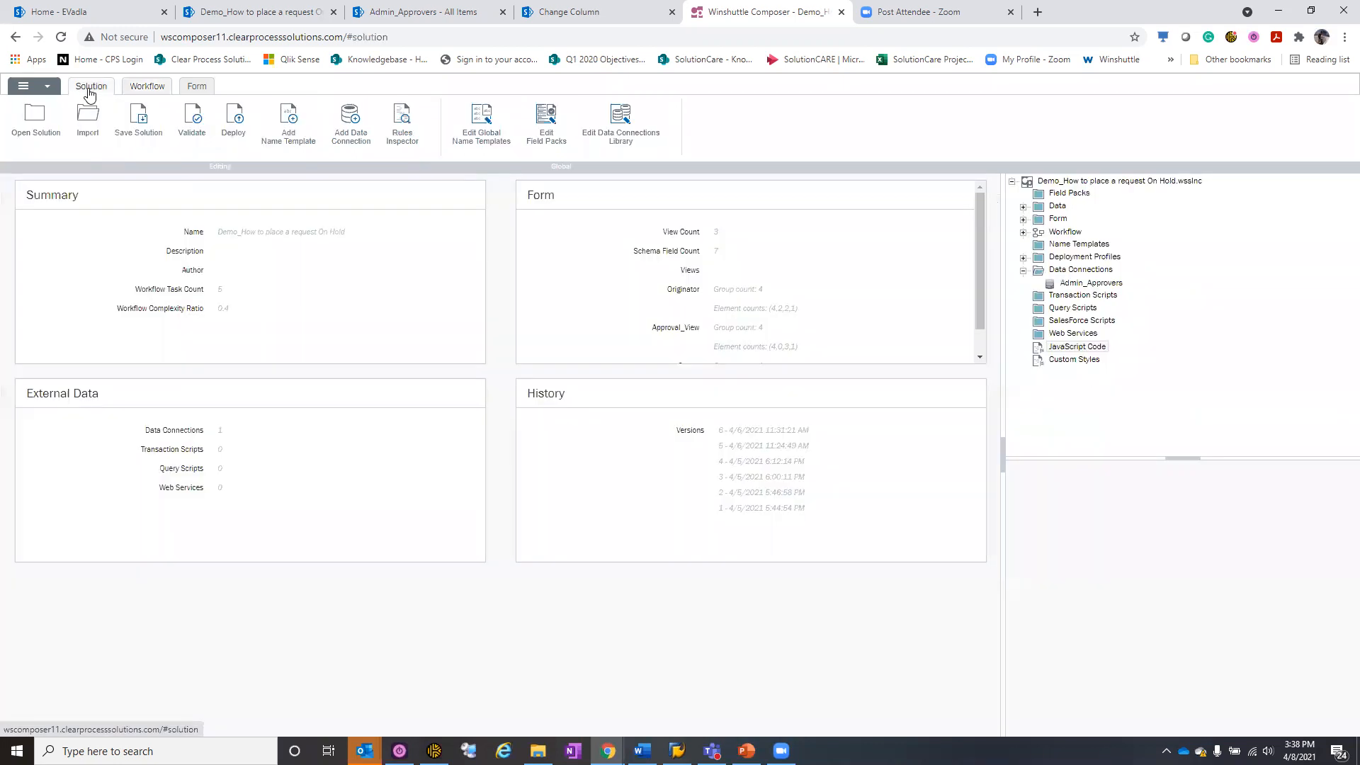
left_click(1080, 347)
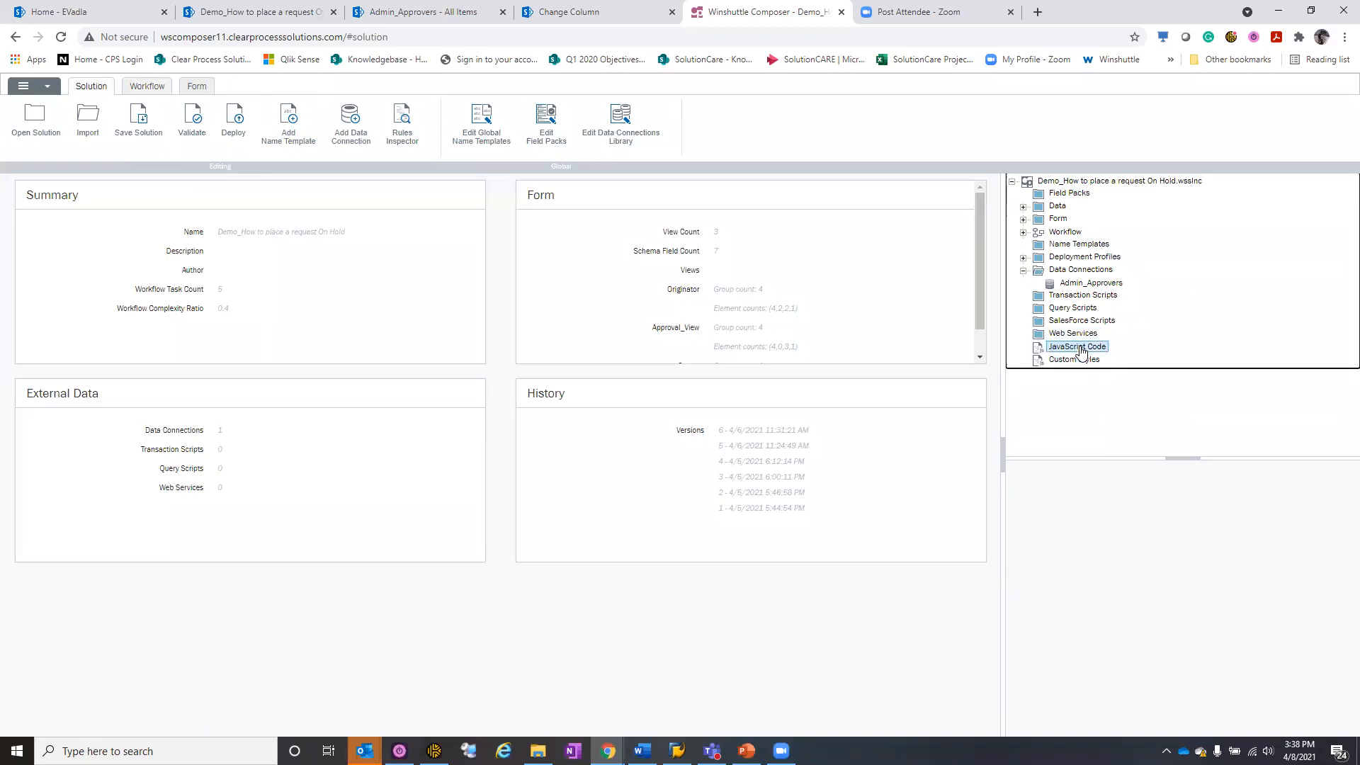
right_click(1082, 351)
left_click(1116, 363)
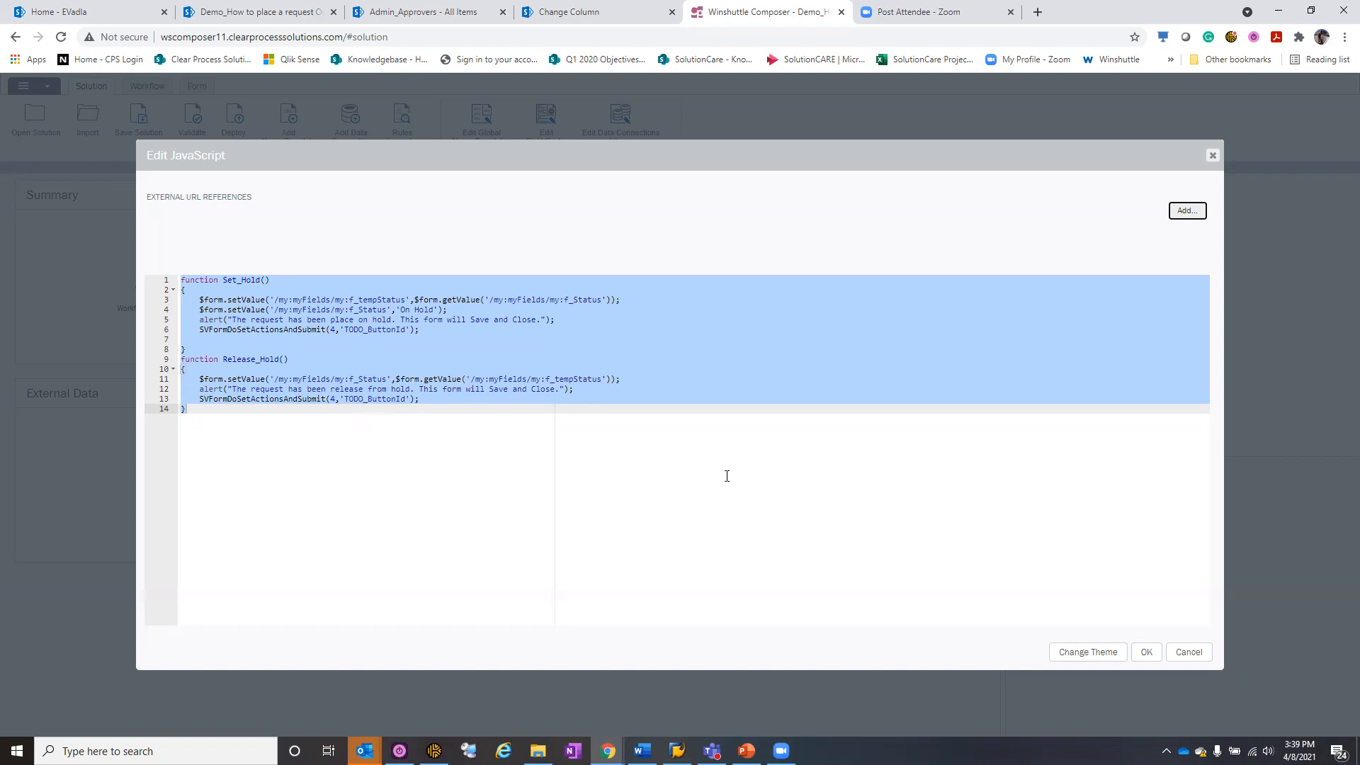
left_click(1213, 157)
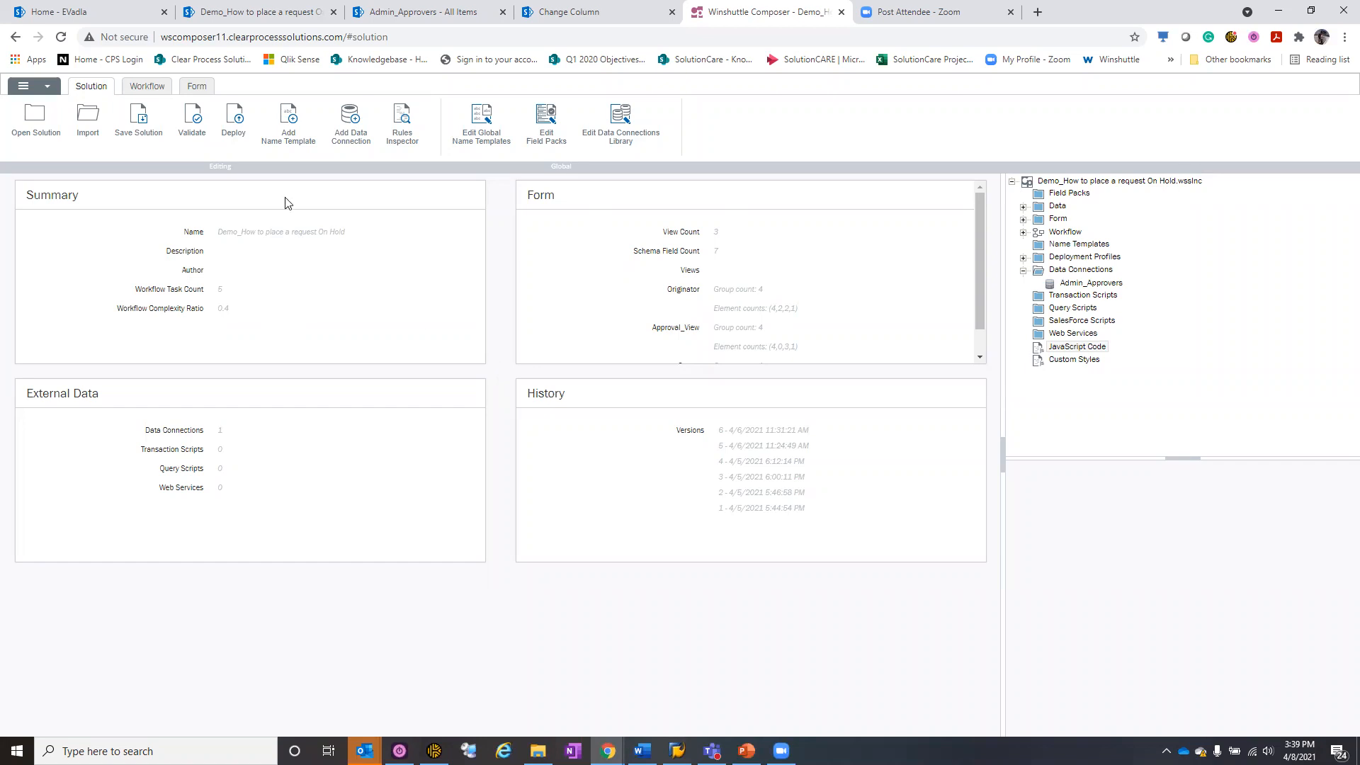
Review the running Winshuttle processes and the f_Status values in the Demo_How to place a request On Hold list
left_click(100, 17)
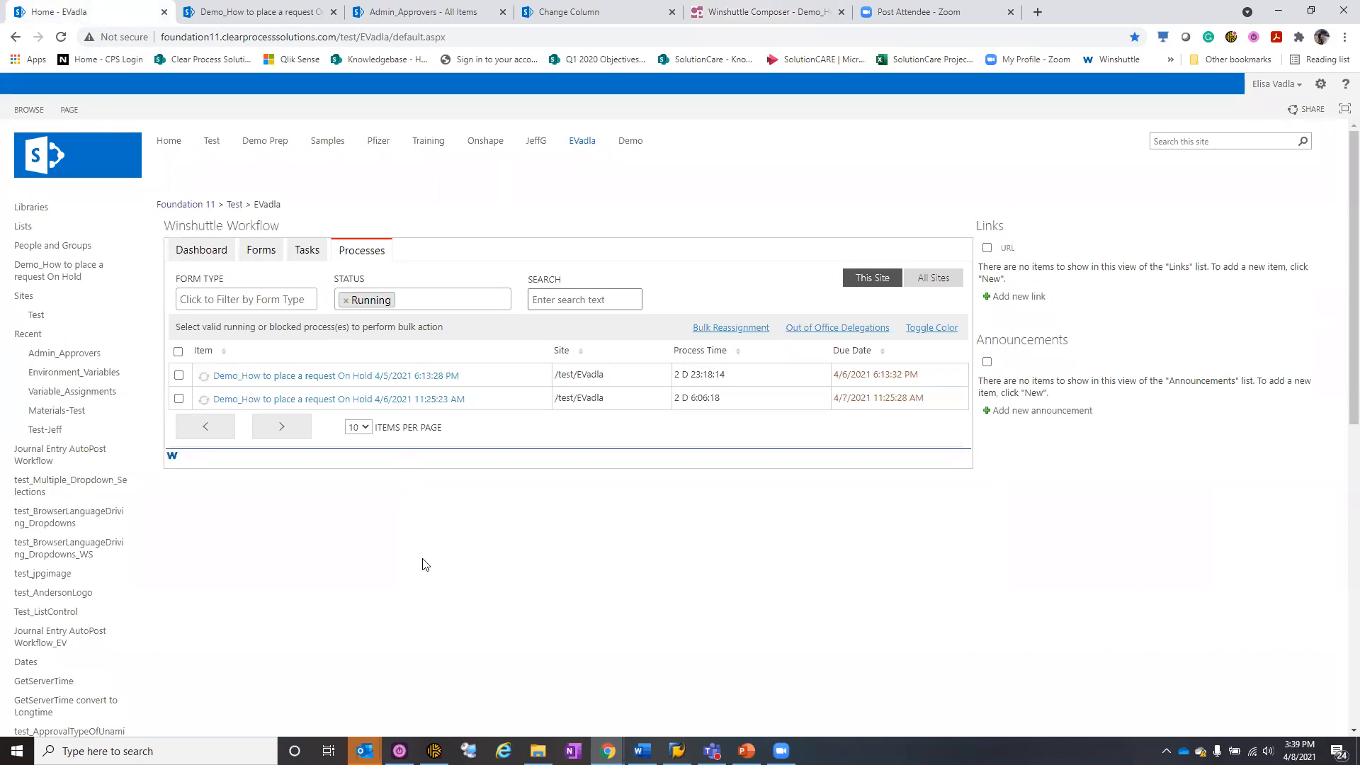
left_click(267, 12)
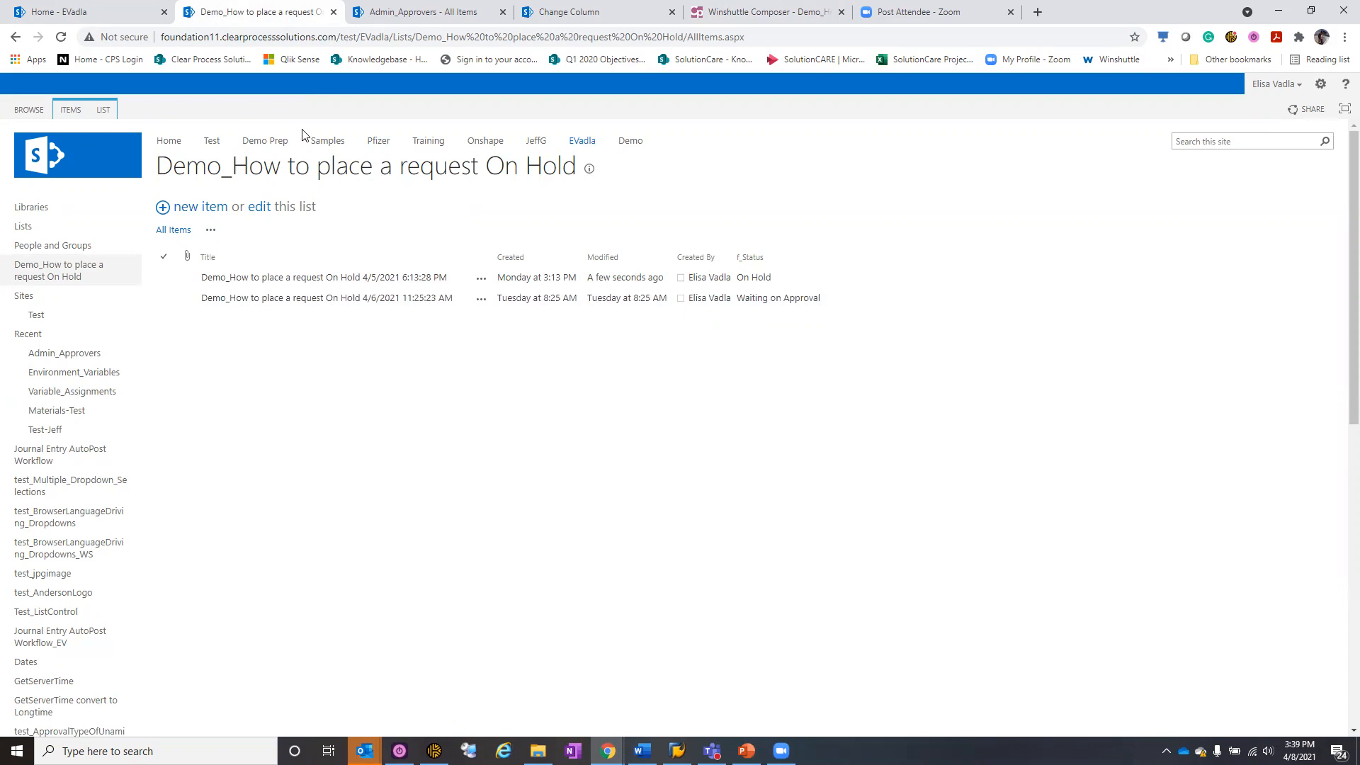
left_click(75, 14)
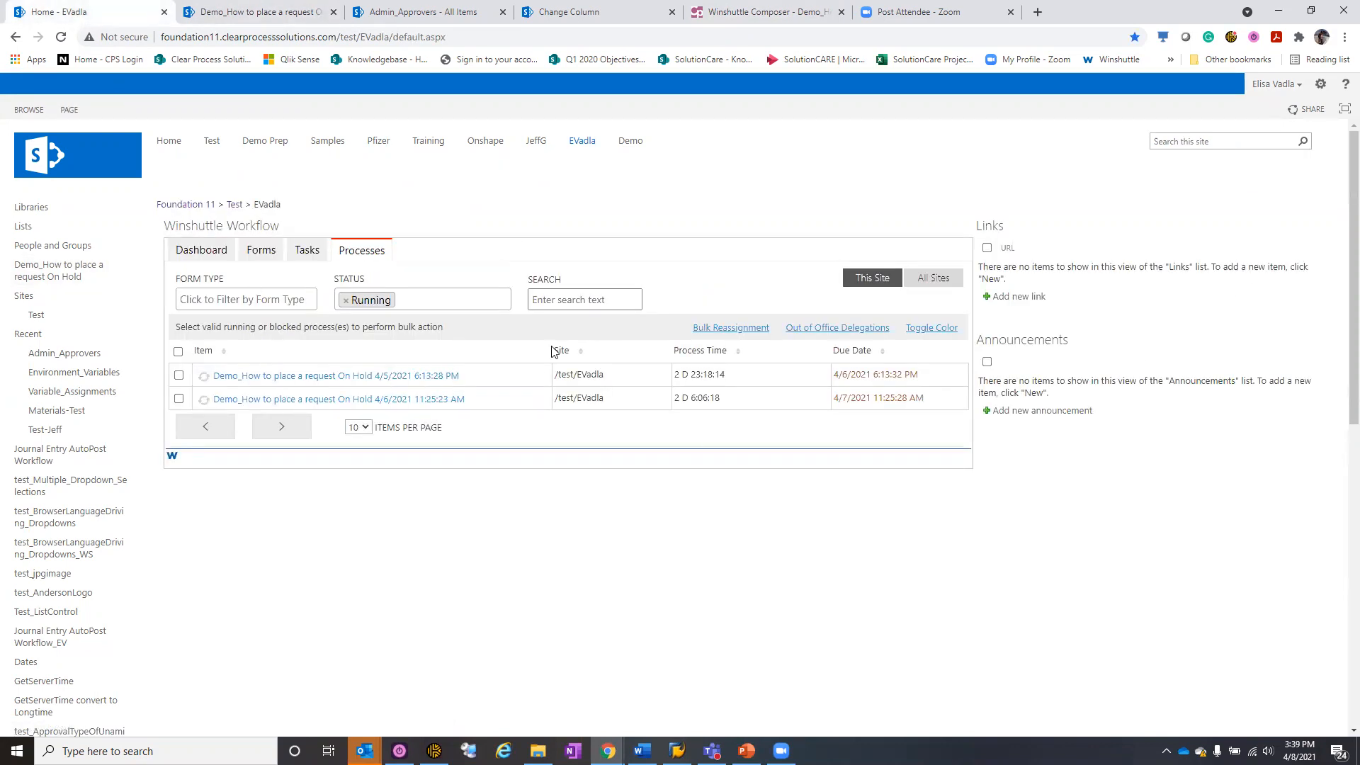
Place the 4/6/2021 11:25:23 AM request on hold as administrator and refresh the request list to check its status
left_click(386, 401)
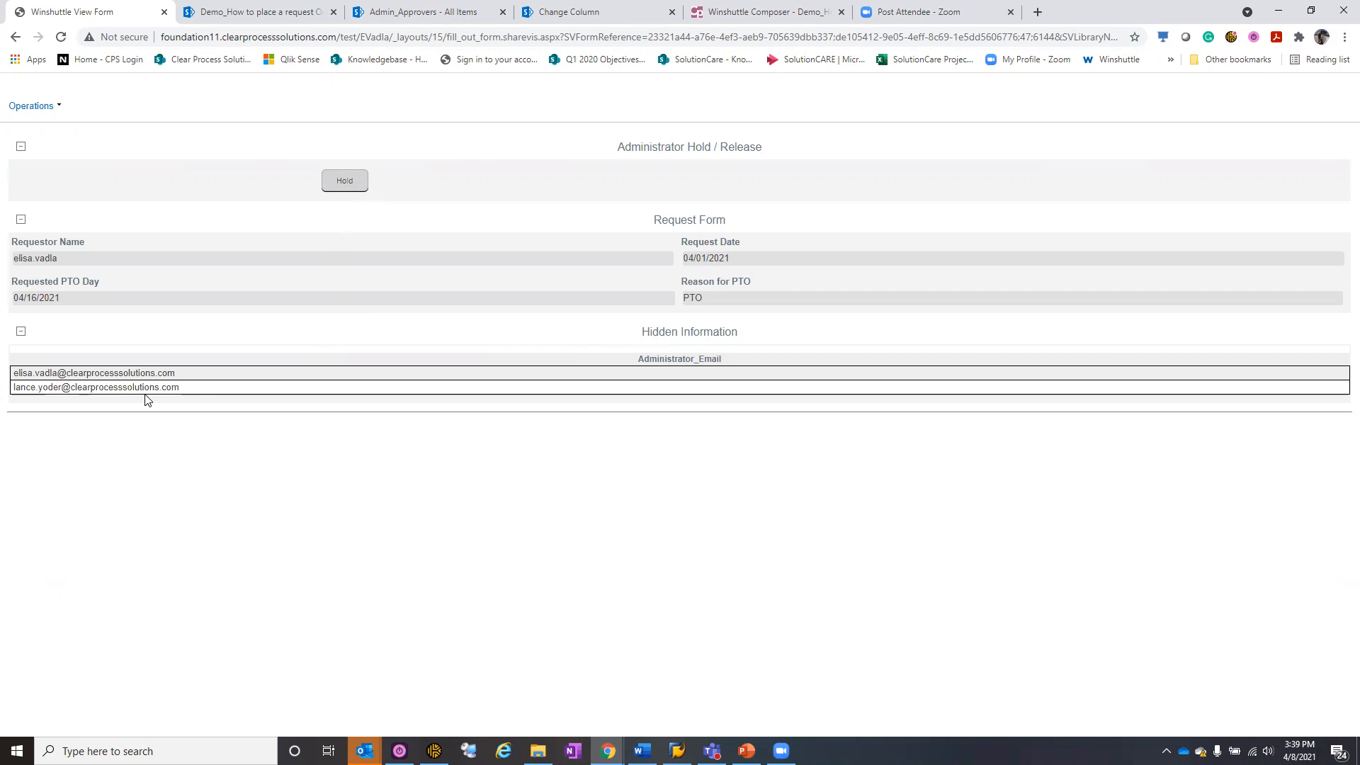
left_click(346, 185)
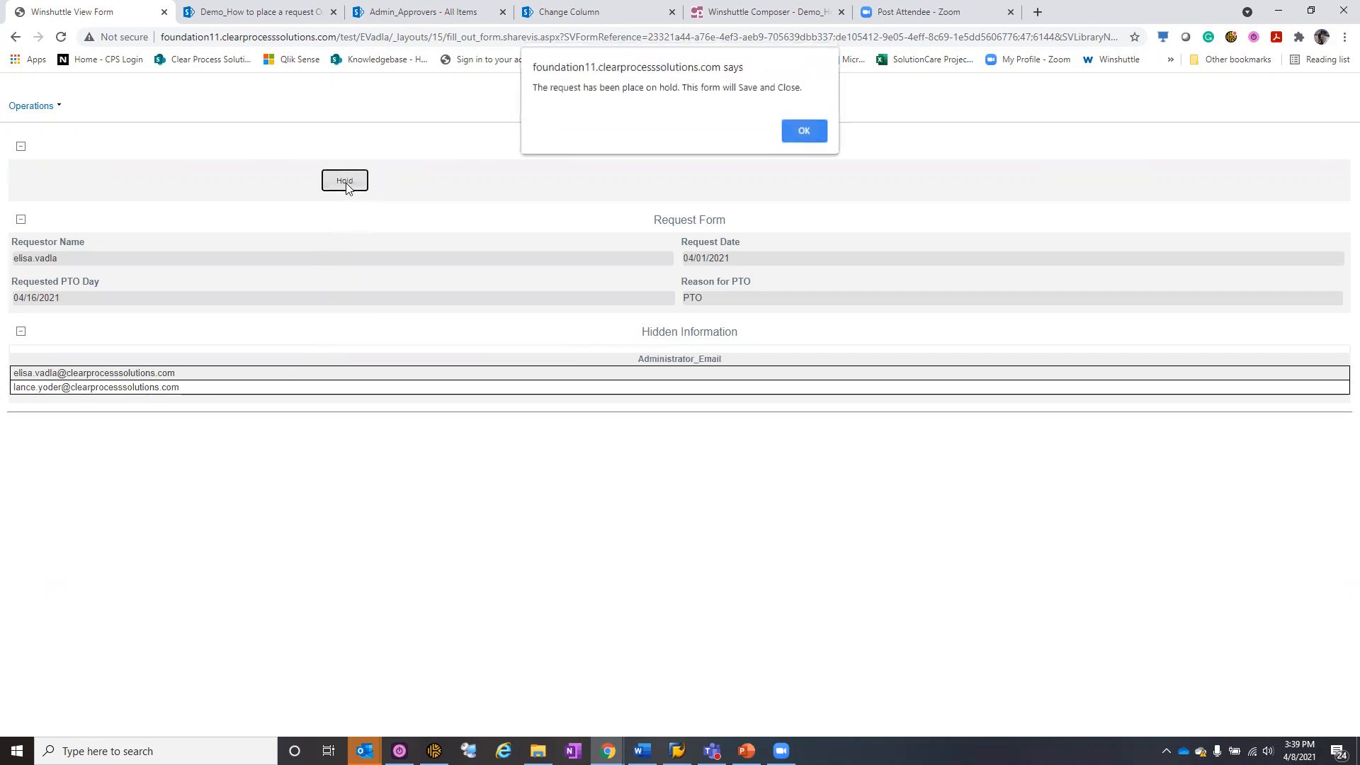
left_click(810, 132)
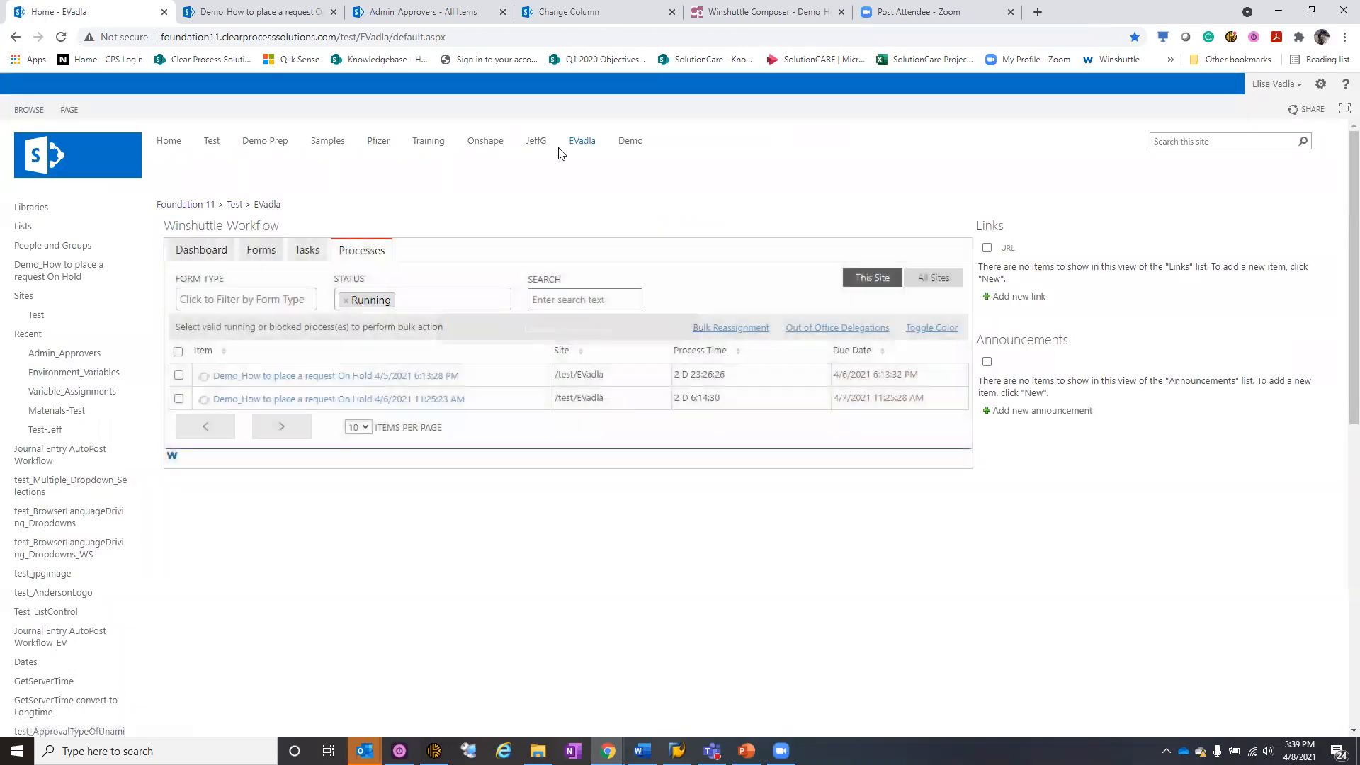
left_click(257, 12)
left_click(60, 38)
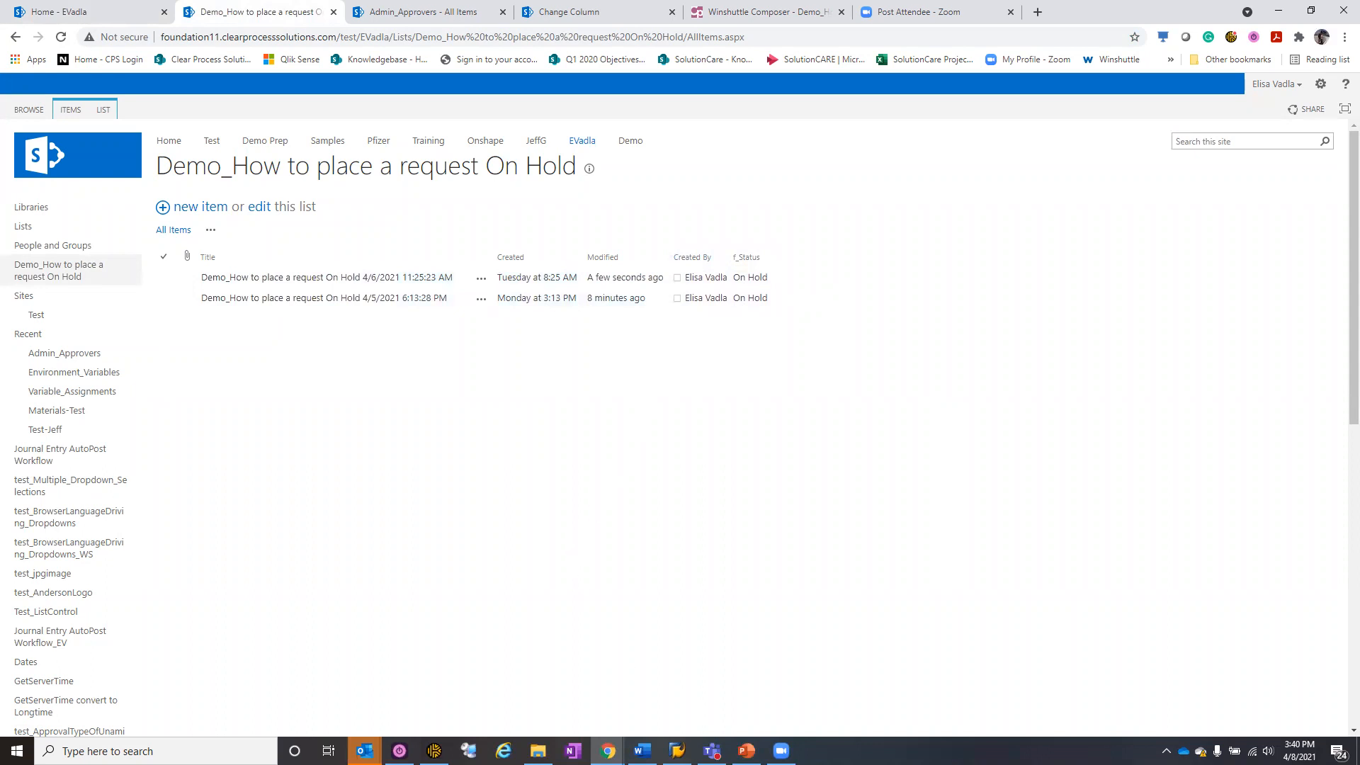
In the approver's incognito window, view the 4/6/2021 11:25:23 AM request's approval form, dismiss its message, and return to the task list
key("alt+Tab")
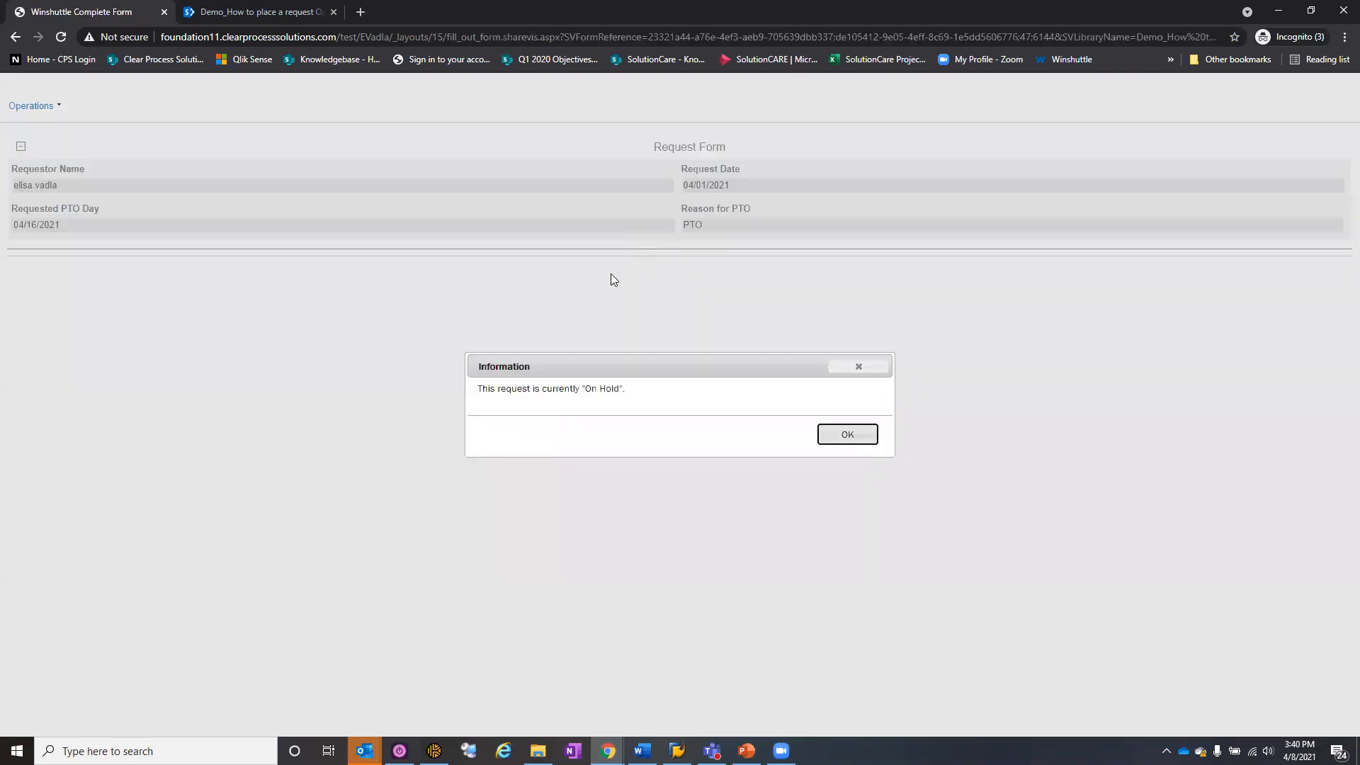
left_click(848, 435)
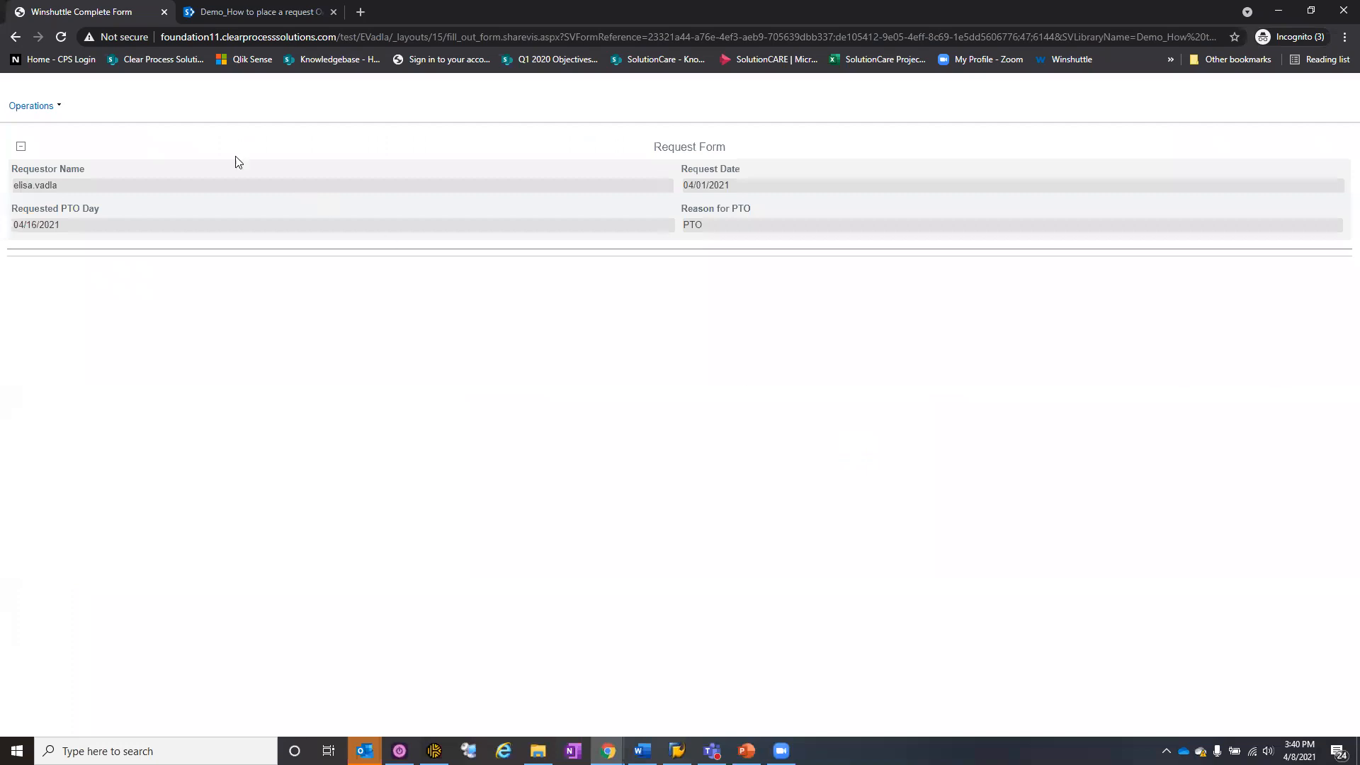
left_click(16, 41)
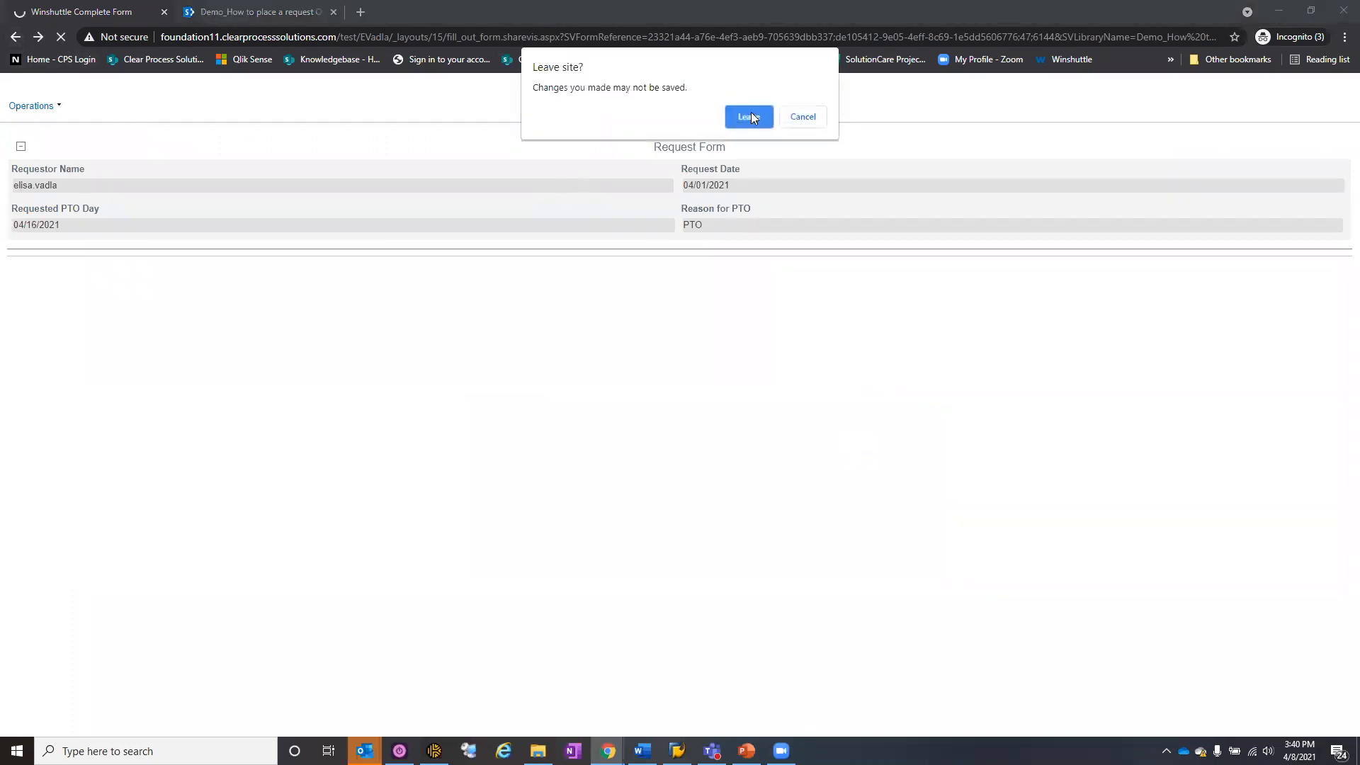
left_click(749, 114)
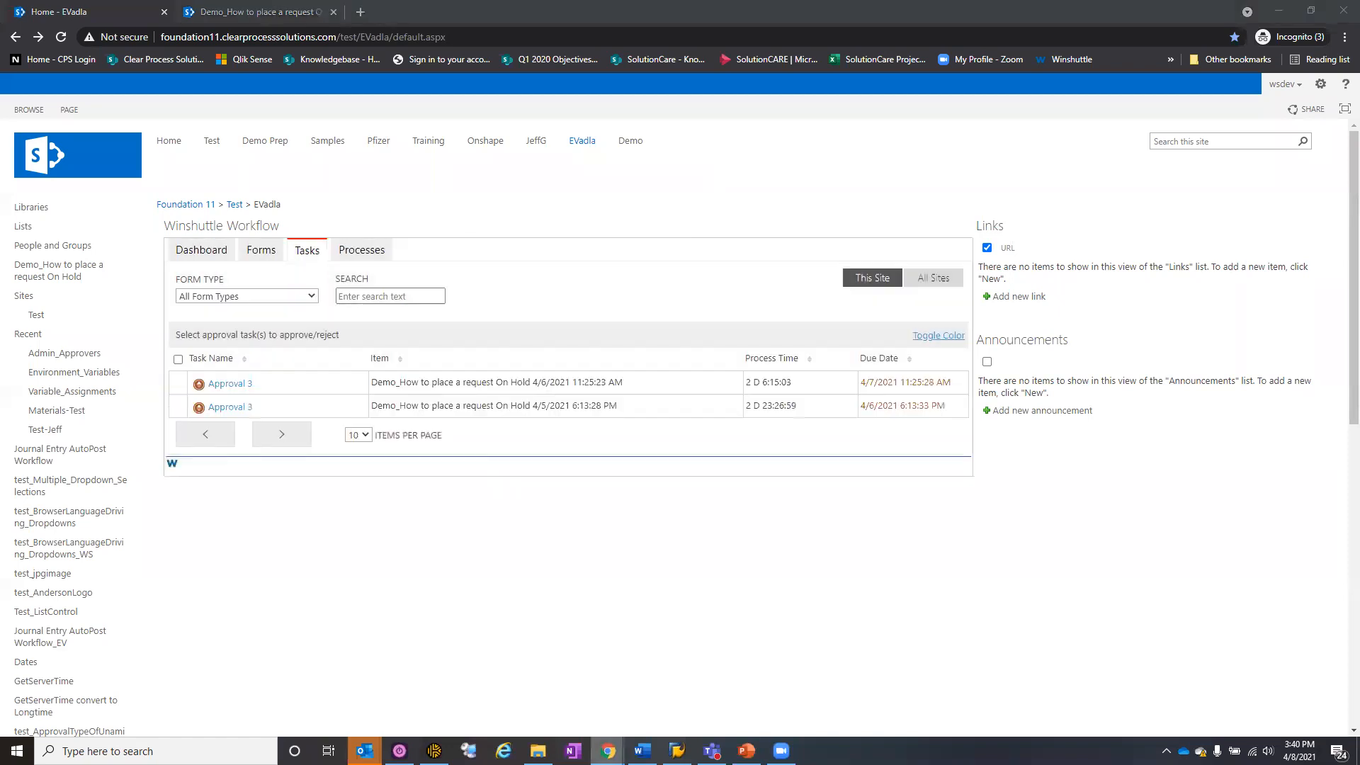
In the administrator's browser window, release the 4/5/2021 6:13:28 PM request from hold and check its status in the request list
mouse_move(608, 751)
left_click(183, 698)
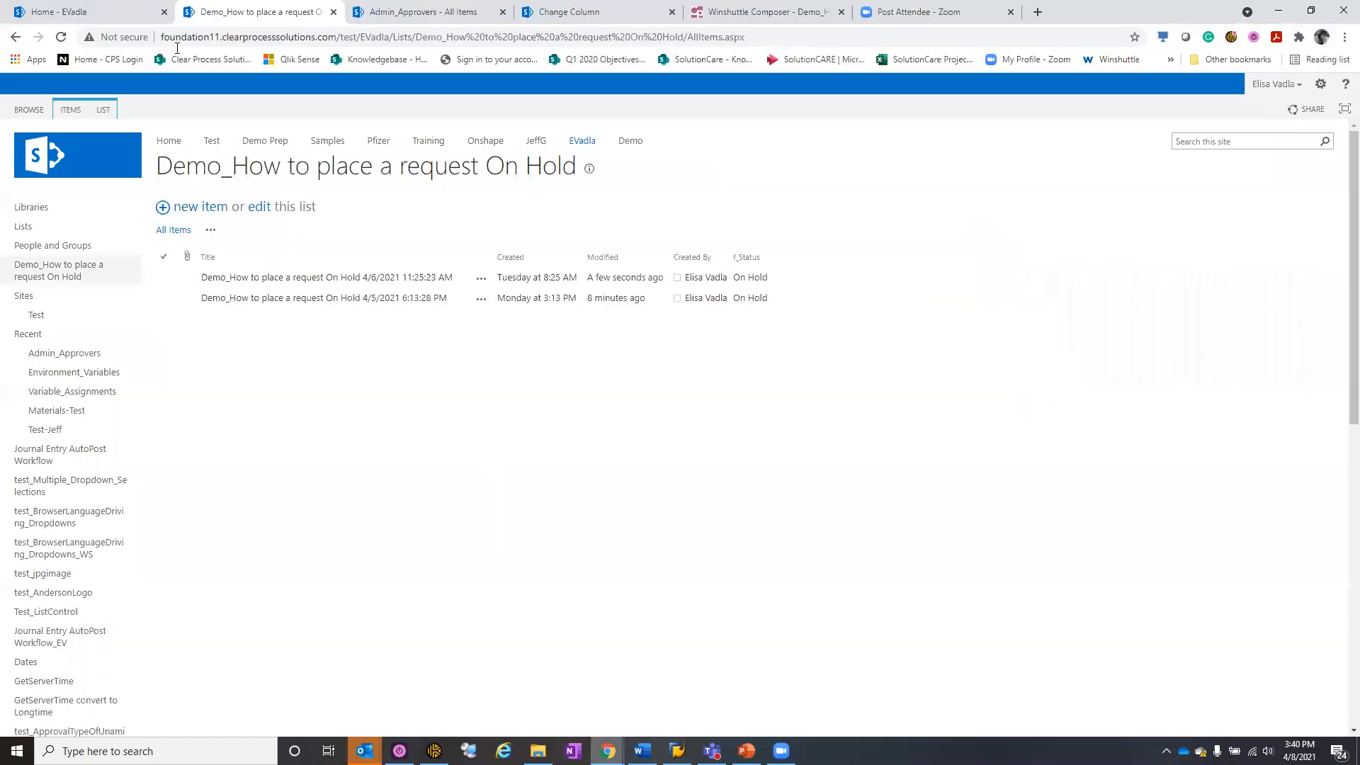
left_click(101, 17)
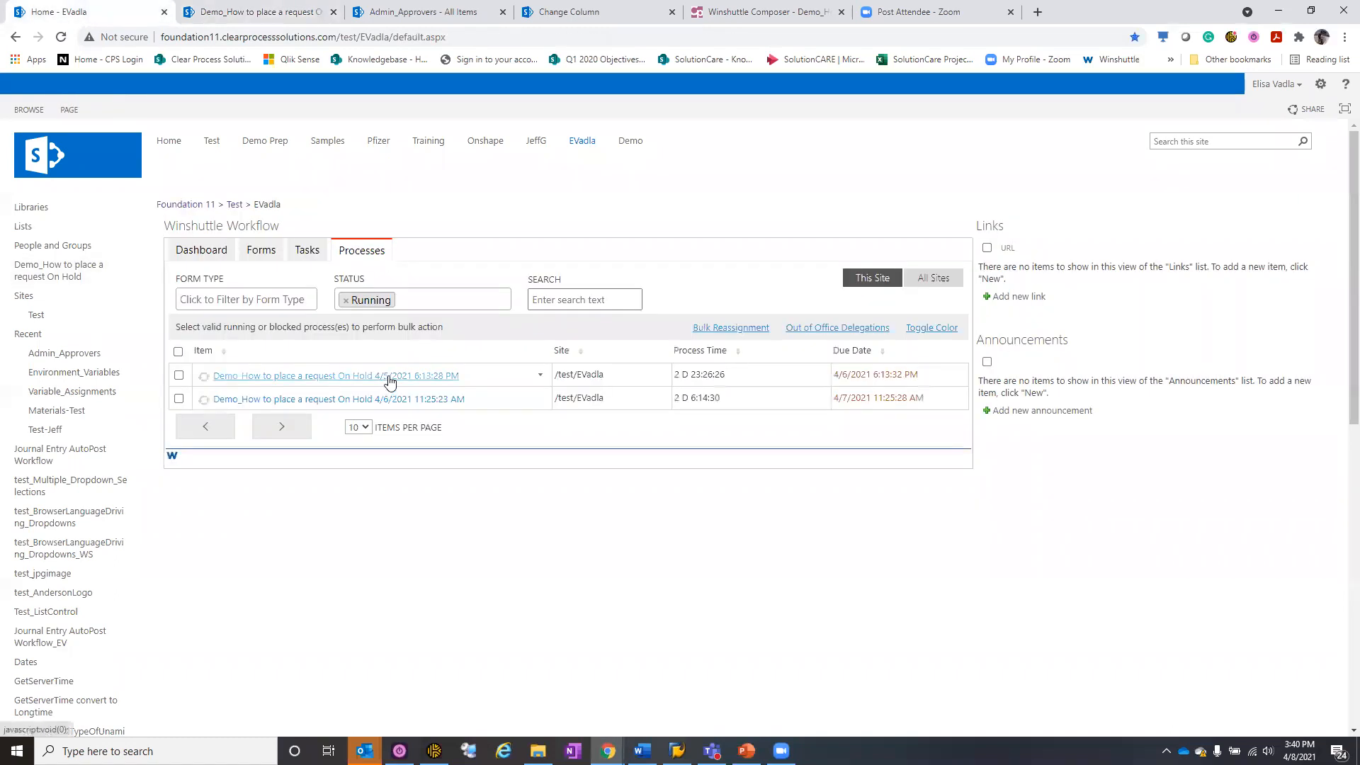
left_click(389, 381)
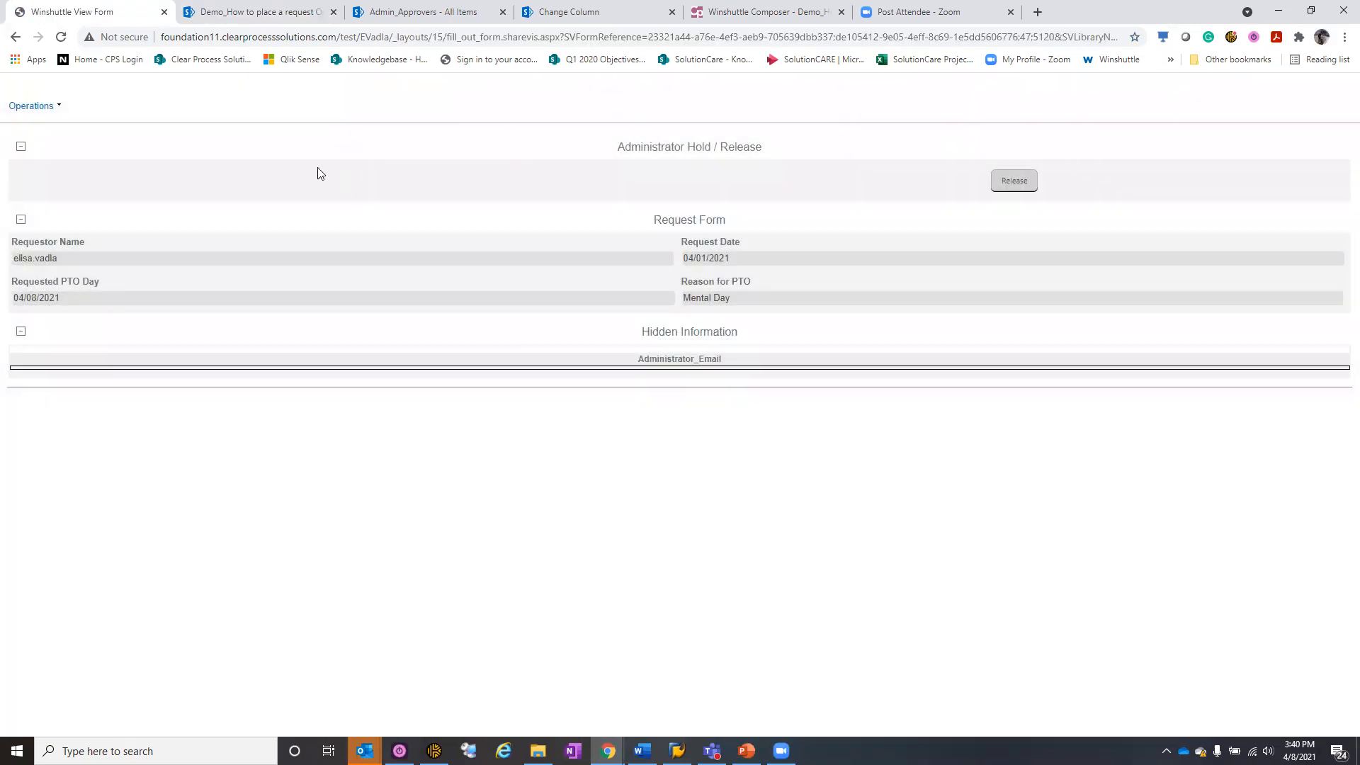
left_click(1015, 182)
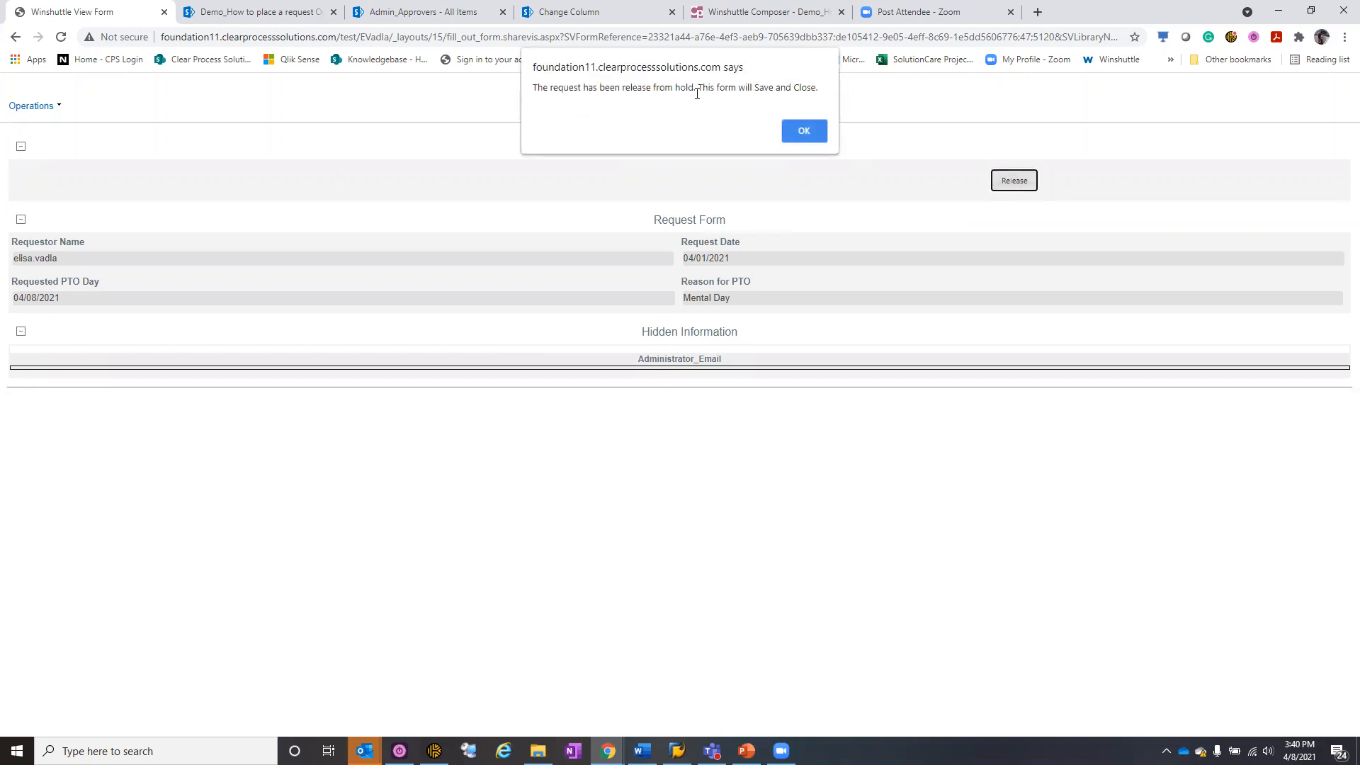
left_click(808, 134)
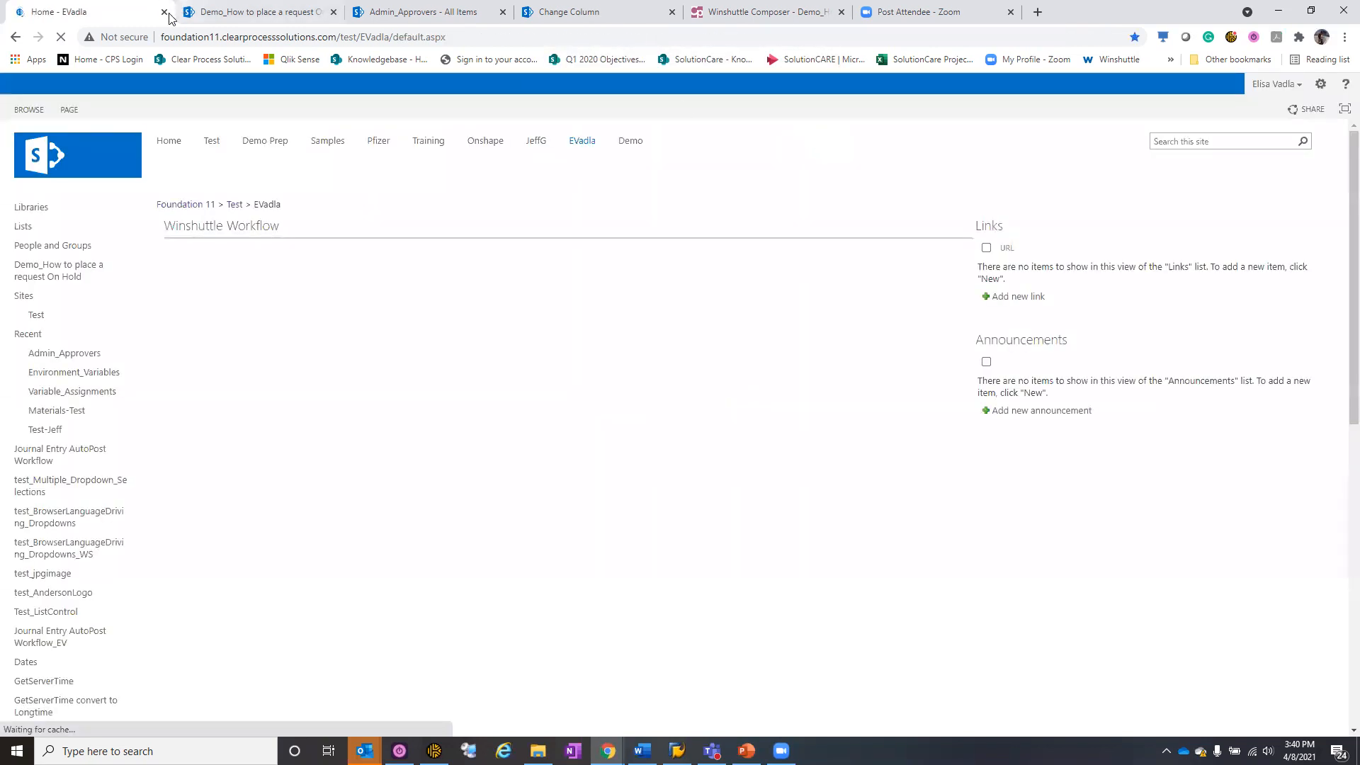
left_click(236, 15)
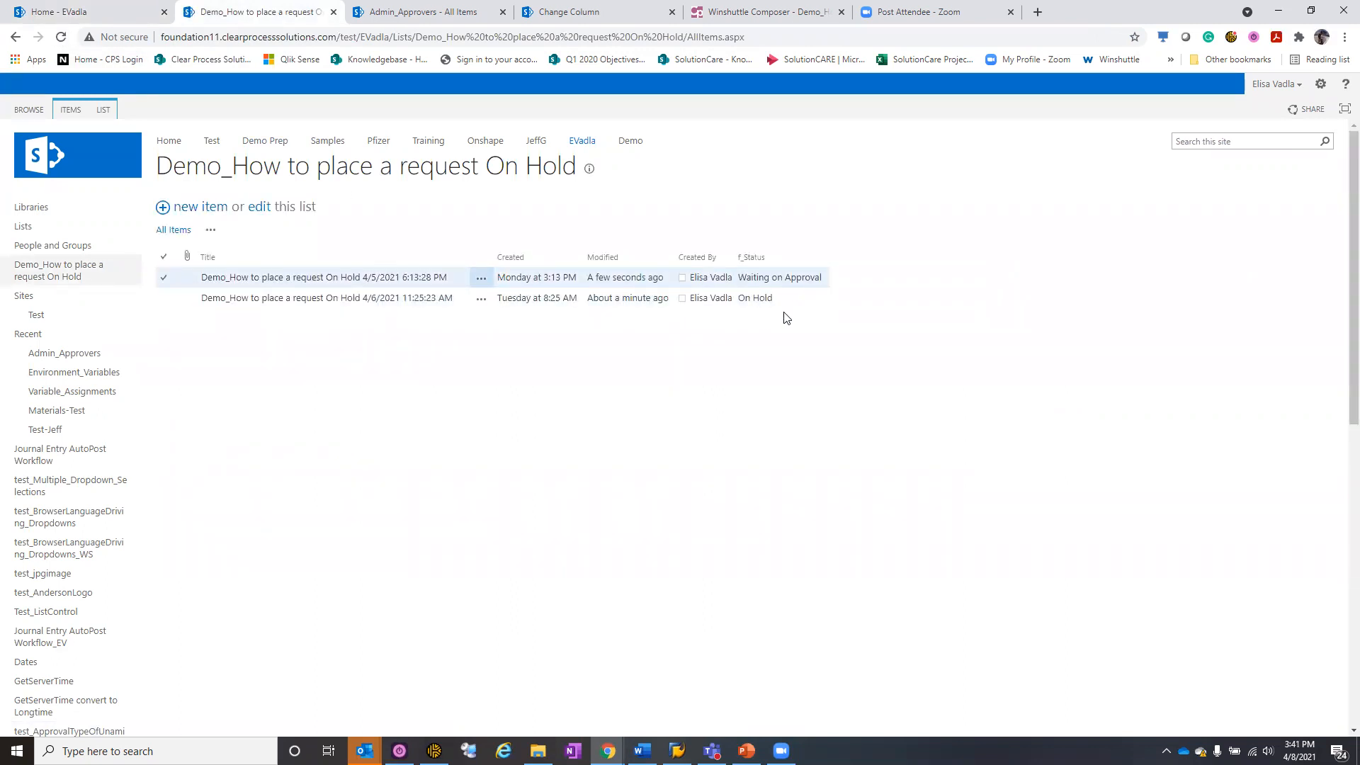
In the approver's incognito window, open the Approval 3 task for the 4/5/2021 6:13:28 PM request and approve it
mouse_move(608, 751)
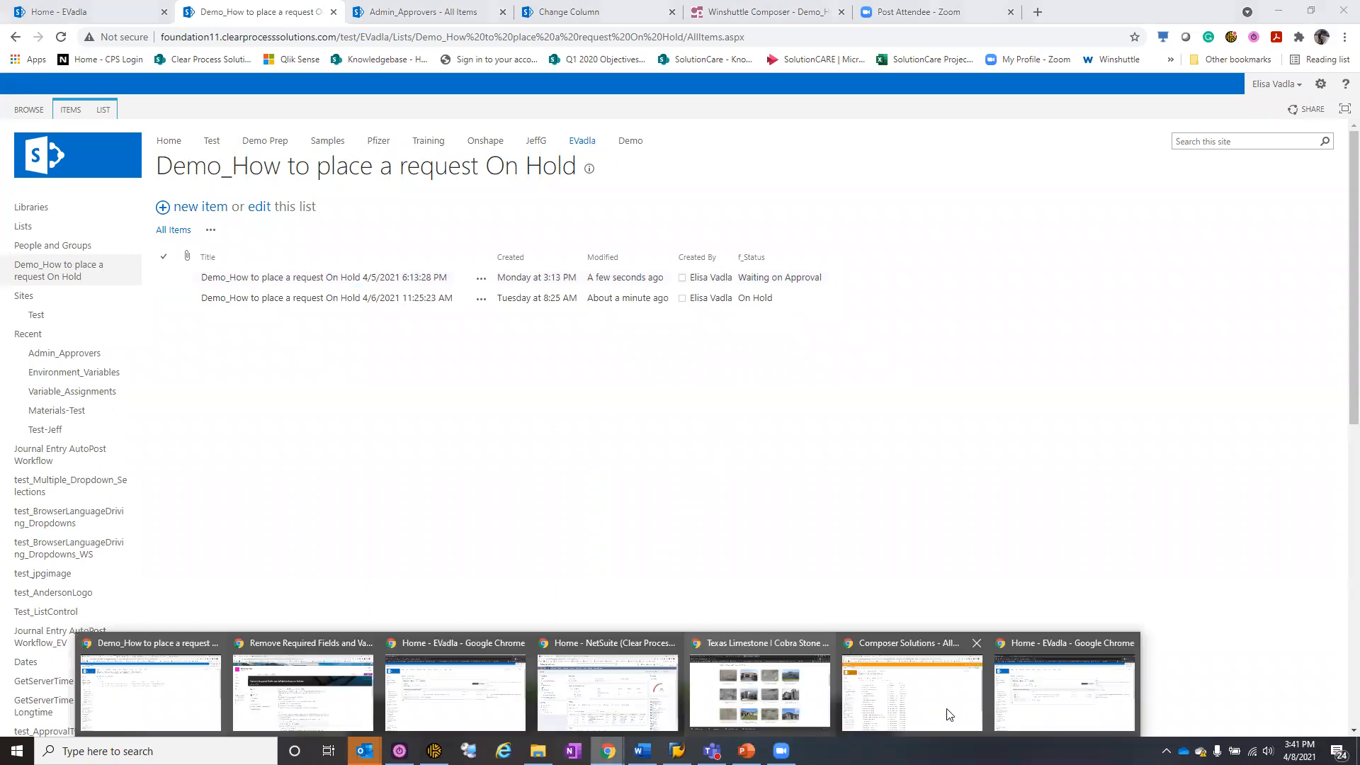
left_click(1034, 710)
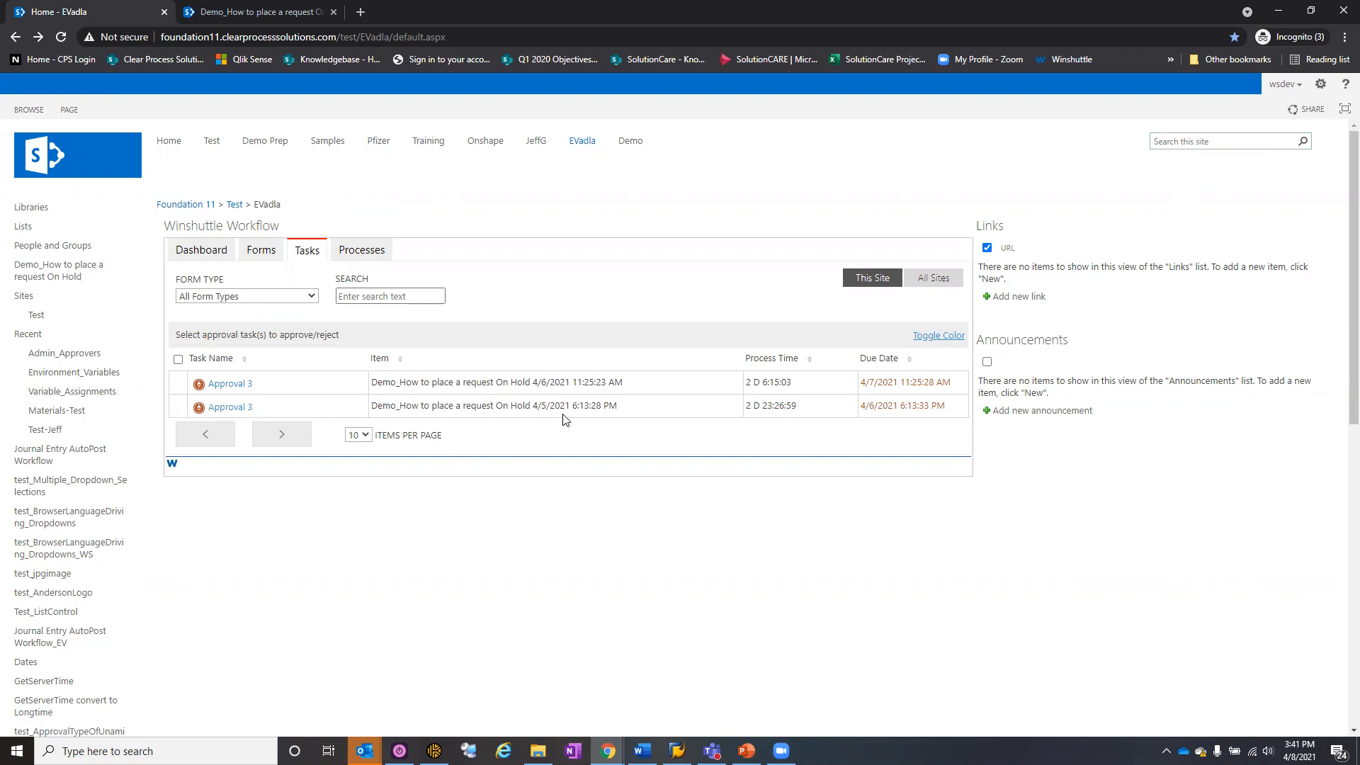
left_click(231, 408)
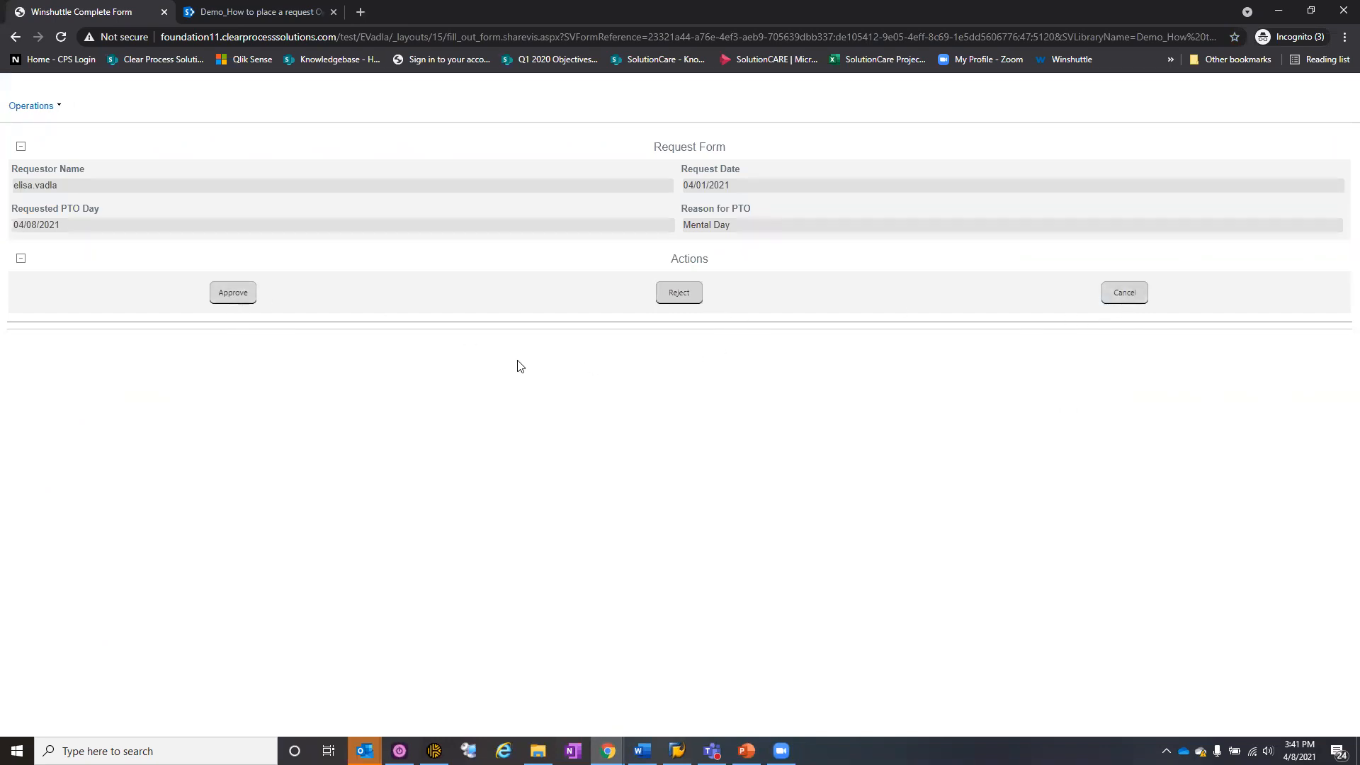
left_click(222, 299)
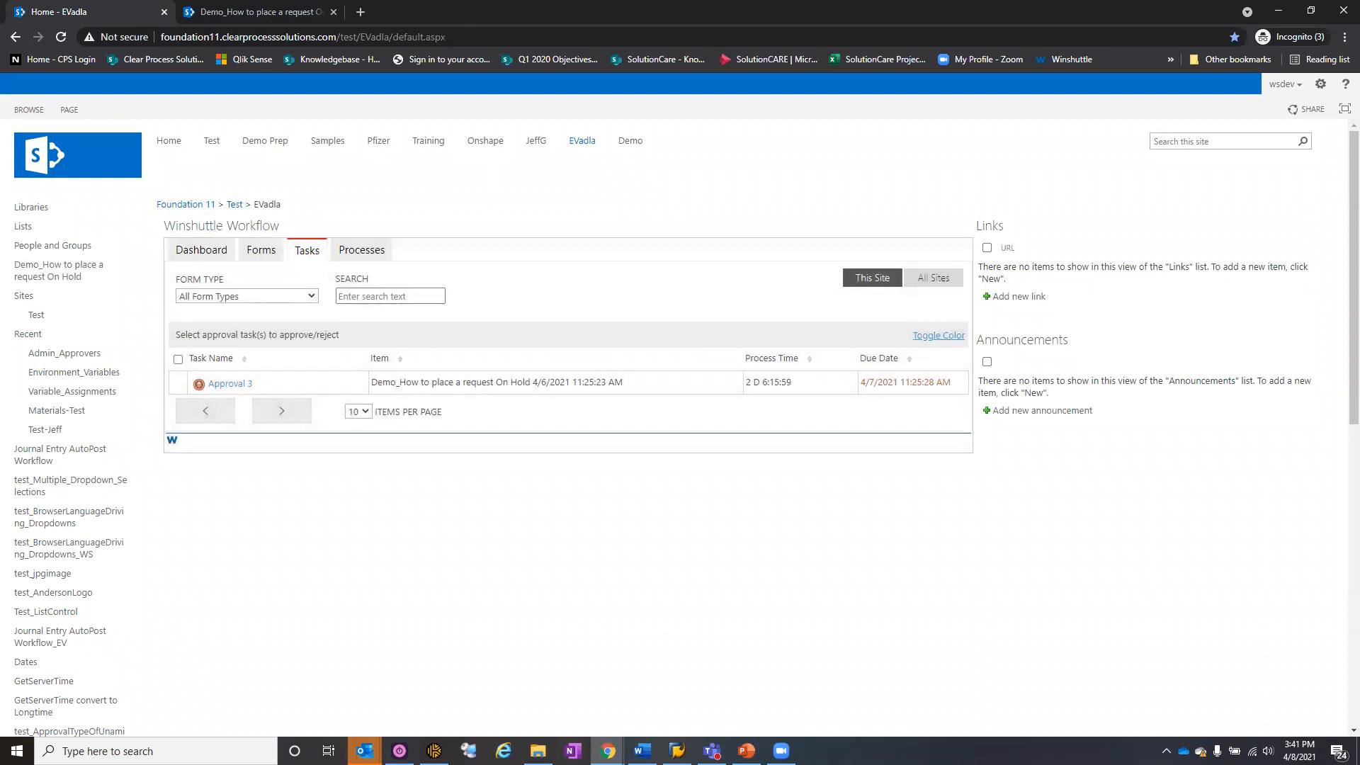
Switch to the PowerPoint slide show and advance from the DEMO slide to the "Code required" slide
left_click(746, 751)
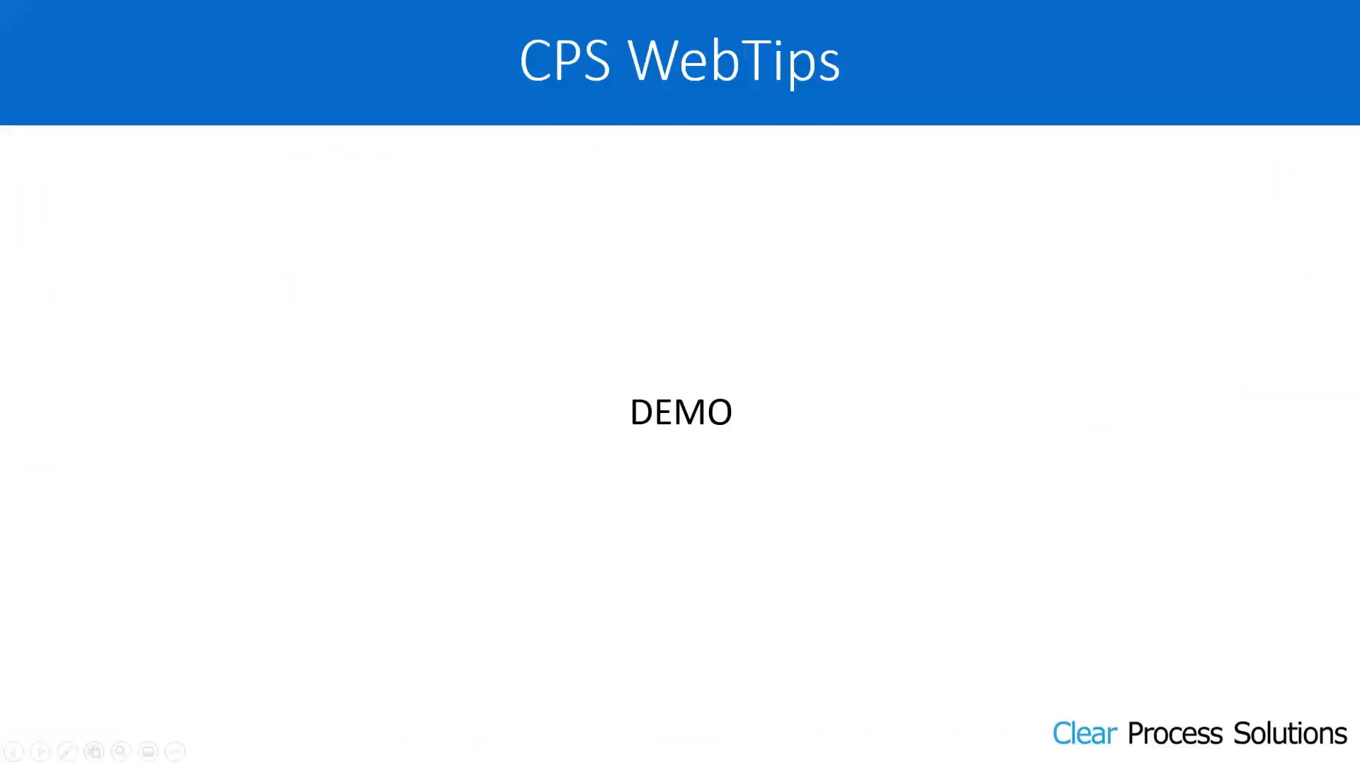
key("Right")
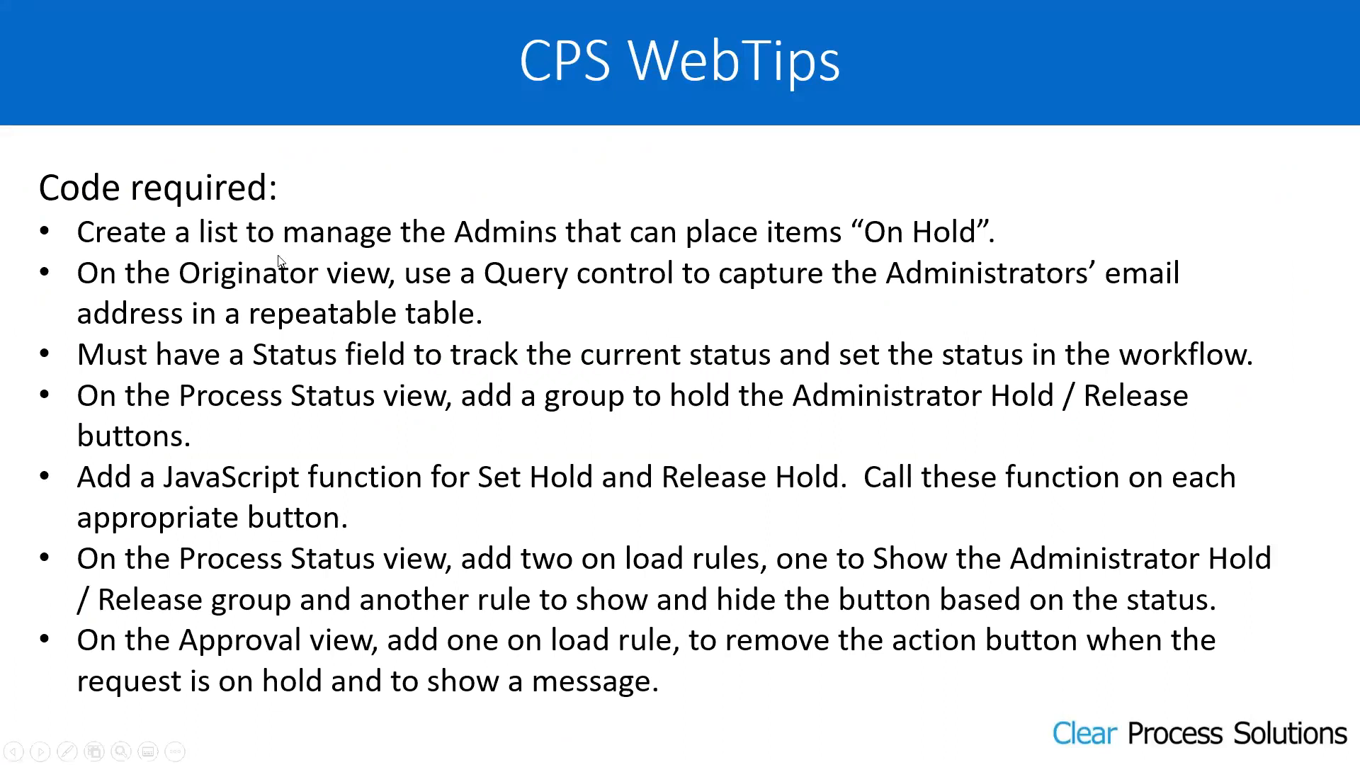